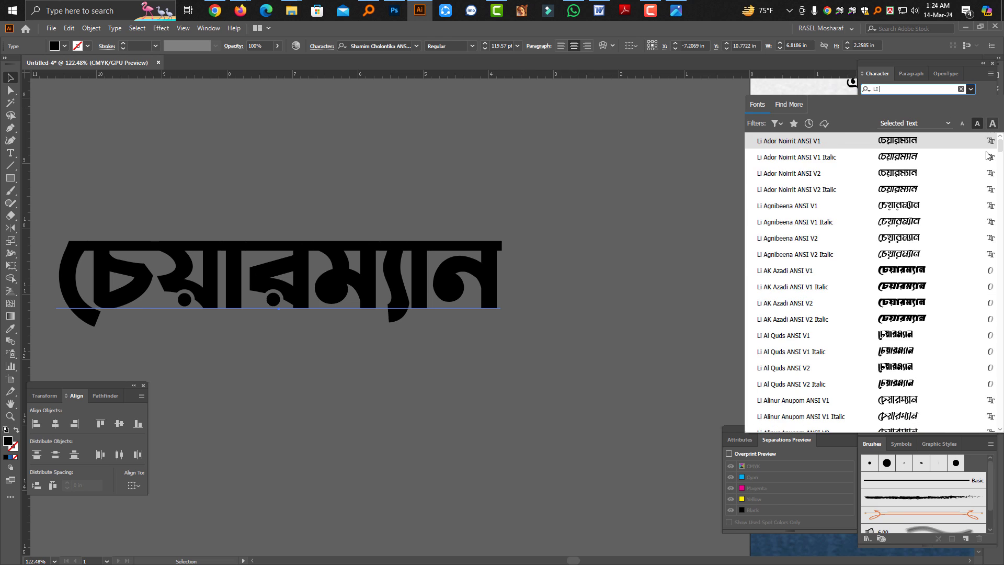
- Set the selected Bangla word in the font Li AK Azadi ANSI V1 and move it farther above the other copy
click(915, 273)
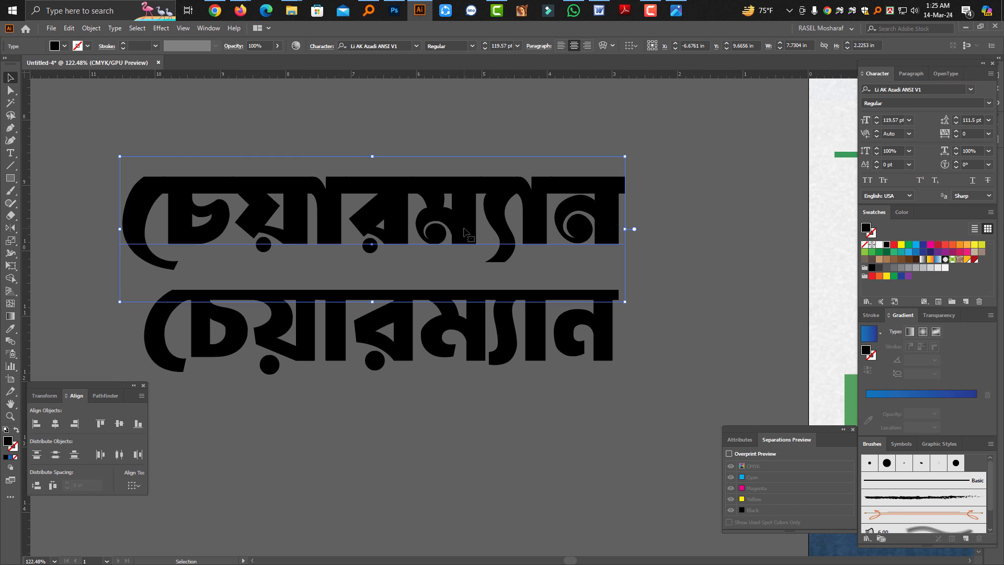
drag(416, 240, 466, 214)
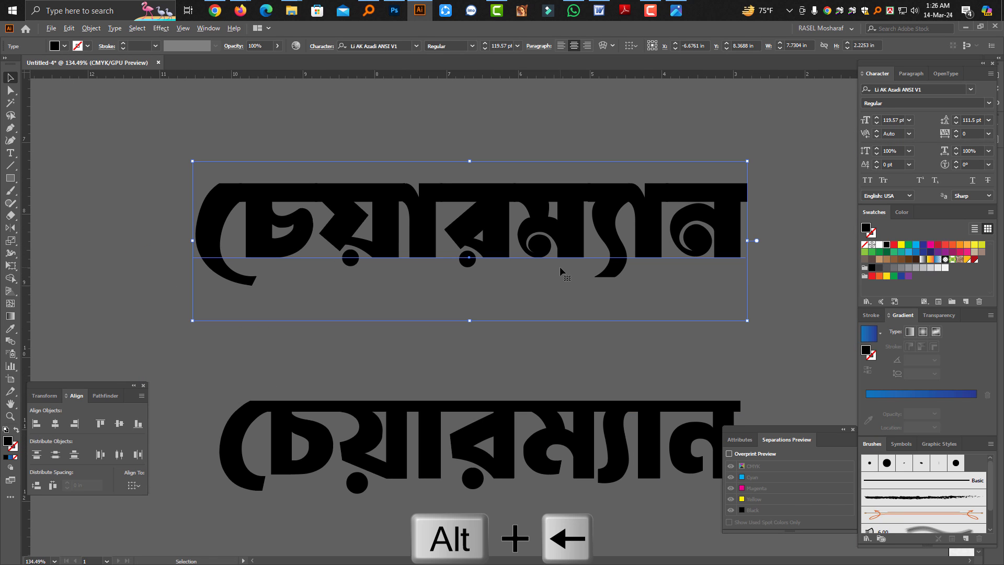
- Tighten the tracking of the upper word to -60
key(alt+Left)
key(alt+Left)
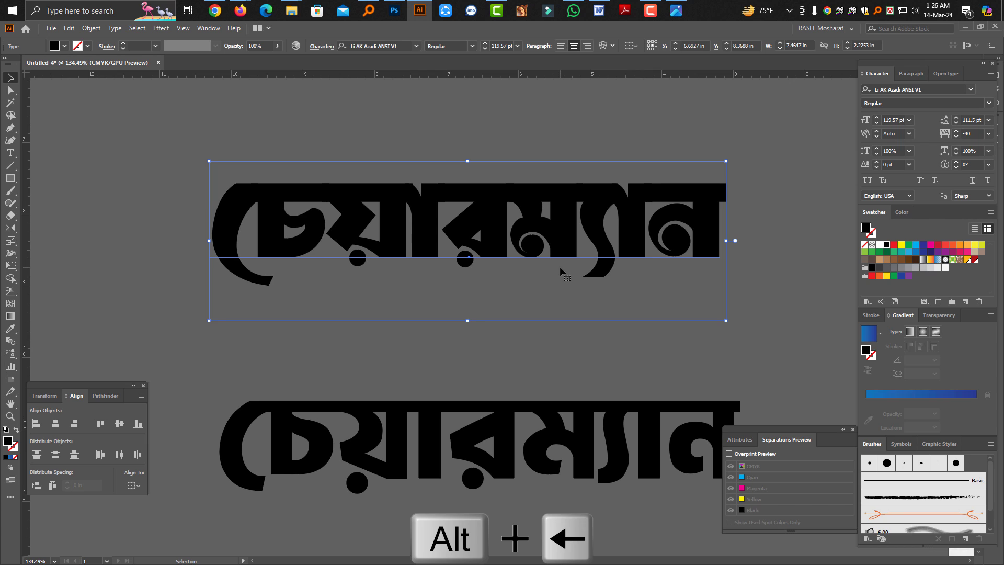
key(alt+Left)
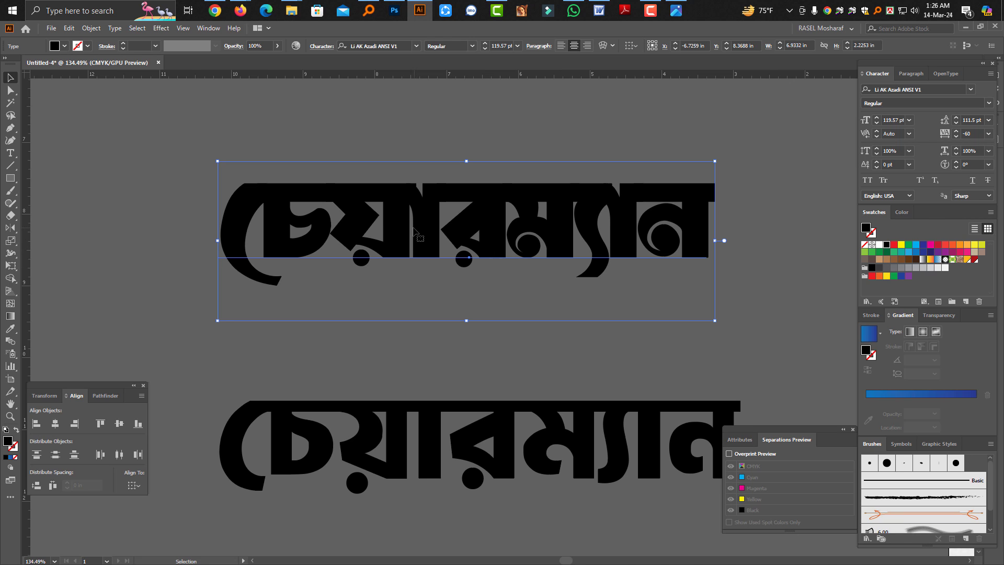
- Widen the kerning between য় and the া that follows it in the upper word
double_click(444, 236)
key(alt+Right)
key(alt+Right)
key(alt+Right)
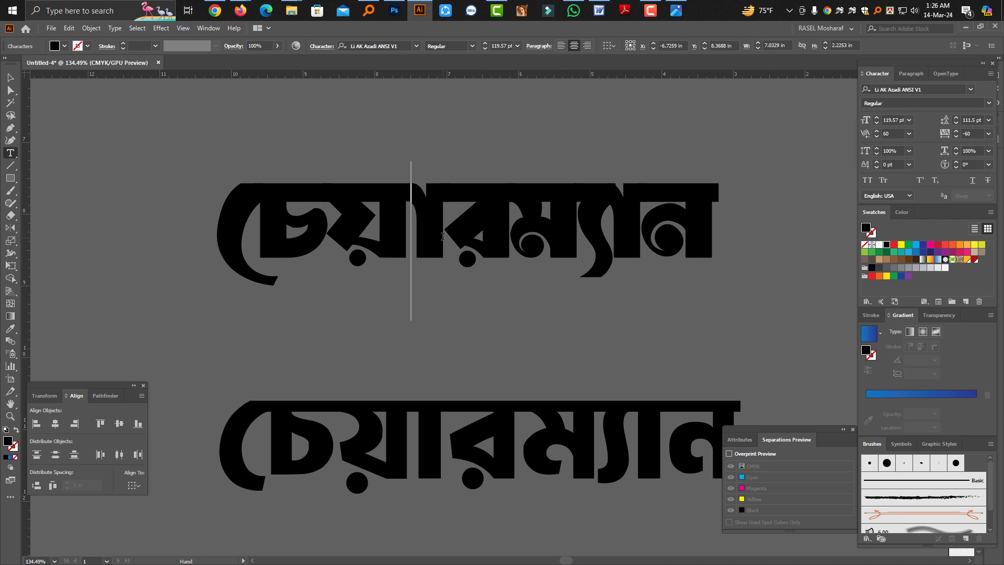
key(alt+Right)
- Try a kerning of 20 between র and ম in the upper word
key(Left)
key(Right)
key(Right)
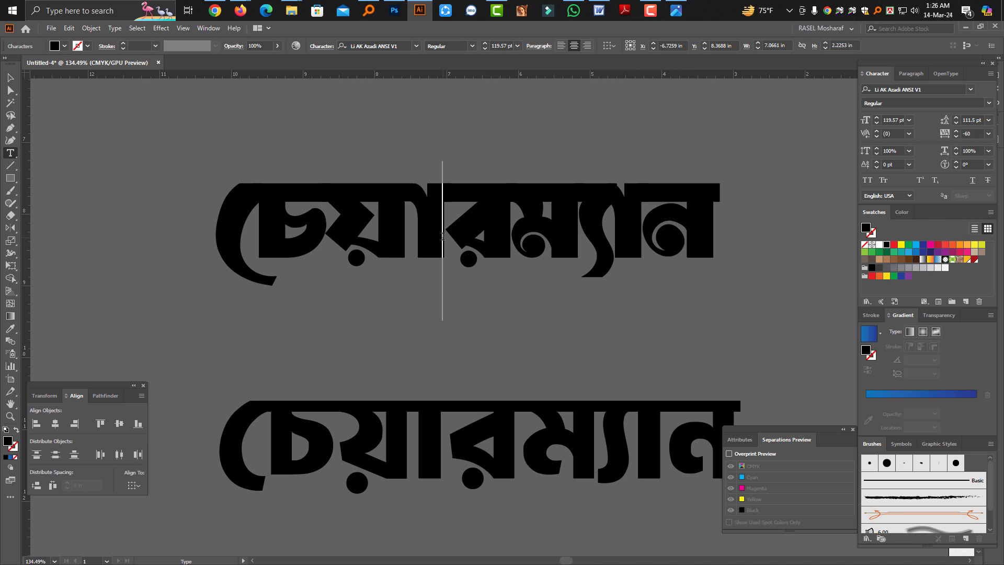
key(Right)
key(Right)
key(Left)
key(alt+Right)
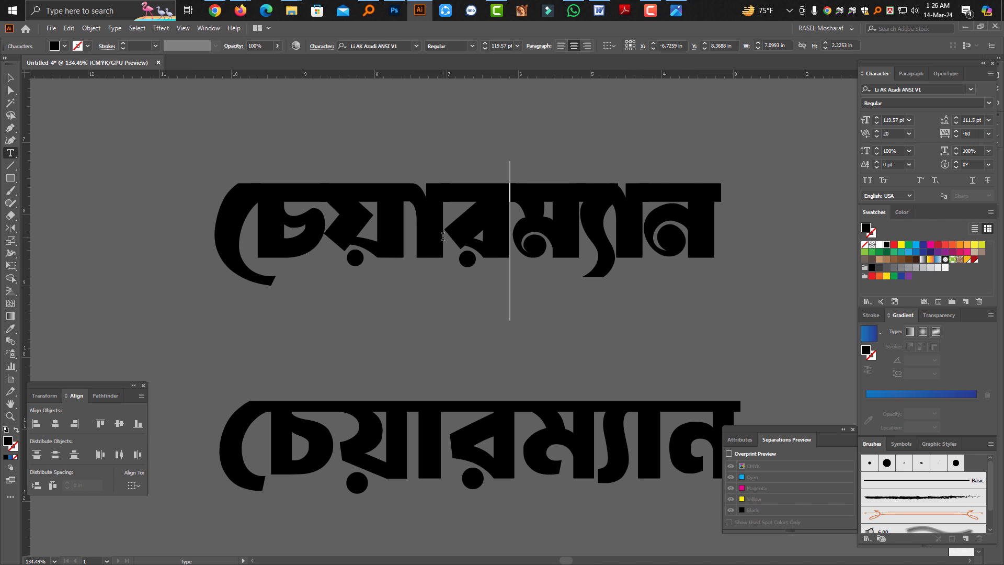
key(alt+Left)
- Set the kerning between ্য and the last া of the upper word to 60
key(Right)
key(Right)
key(Left)
key(Right)
key(alt+Right)
key(alt+Right)
key(alt+Right)
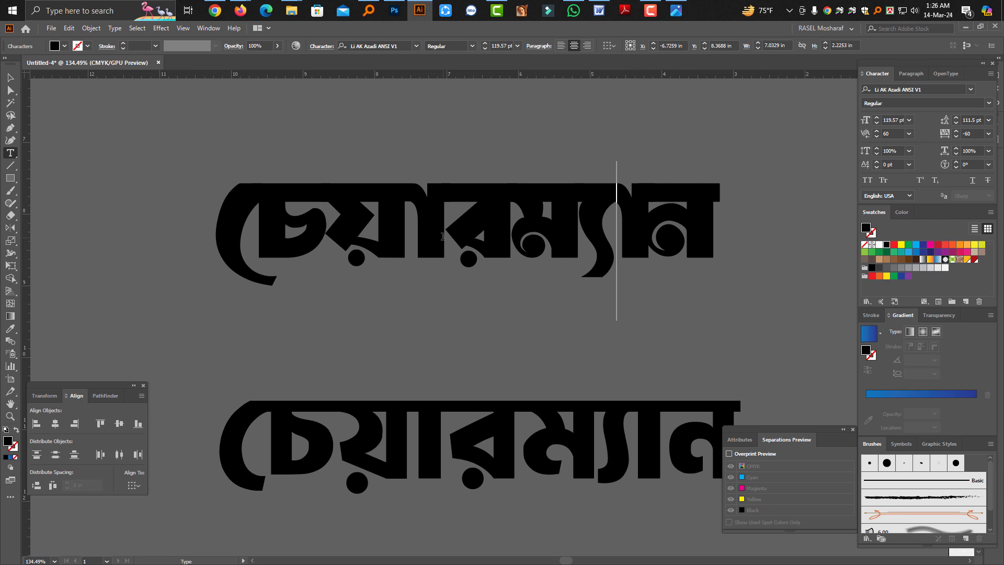
- Tighten the kerning between র and ম in the upper word so the two letters overlap
key(alt+Left)
key(alt+Left)
key(alt+Left)
key(Left)
key(Left)
key(alt+Left)
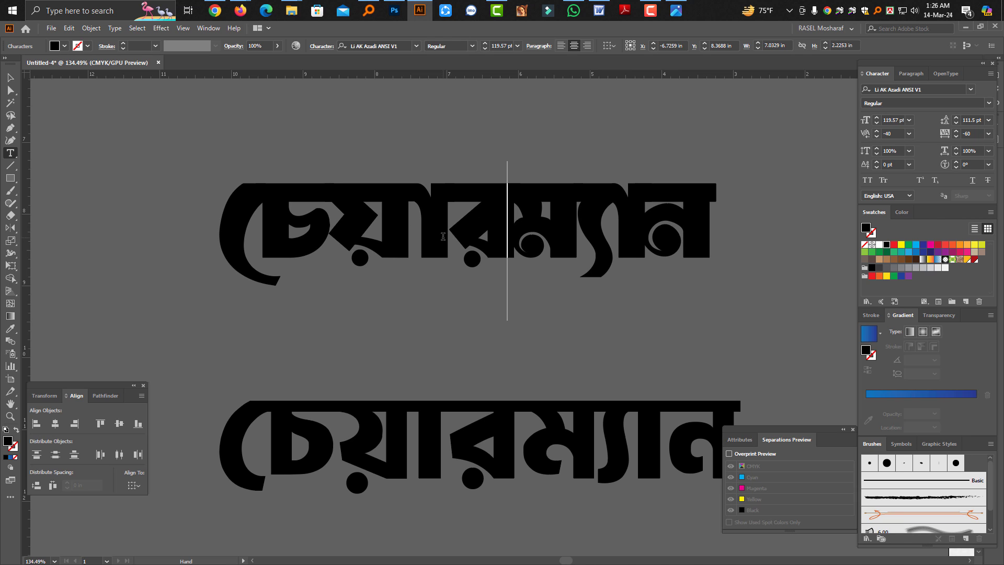
key(alt+Left)
- Set the kerning between চ and য় in the upper word to -40
key(Left)
key(Left)
key(Left)
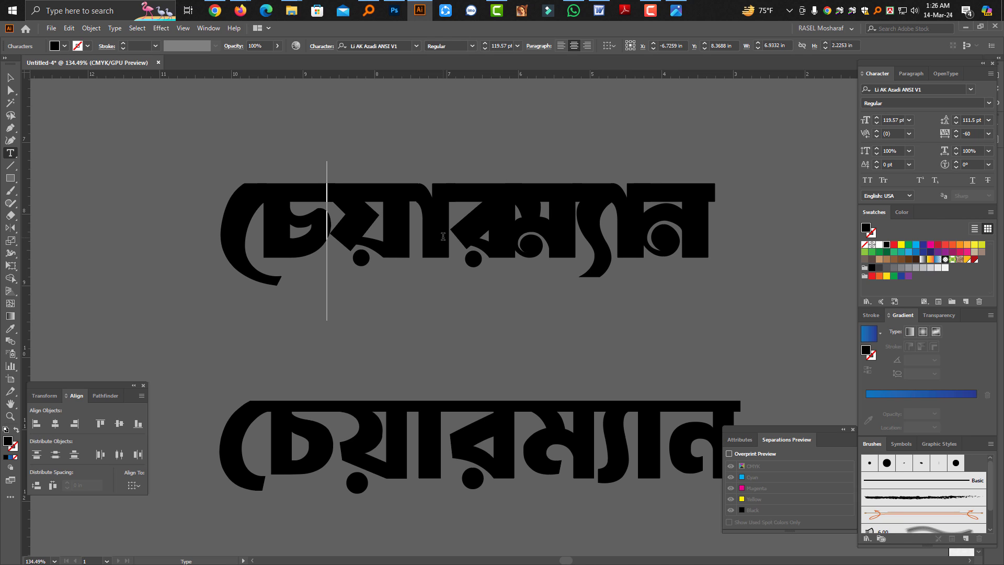
key(alt+Left)
key(alt+Left)
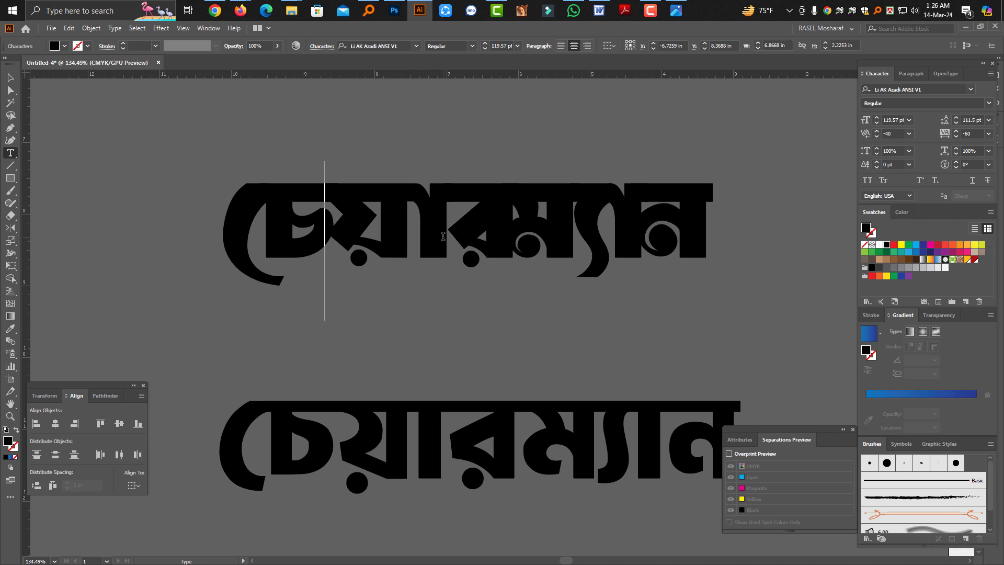
key(Right)
key(Right)
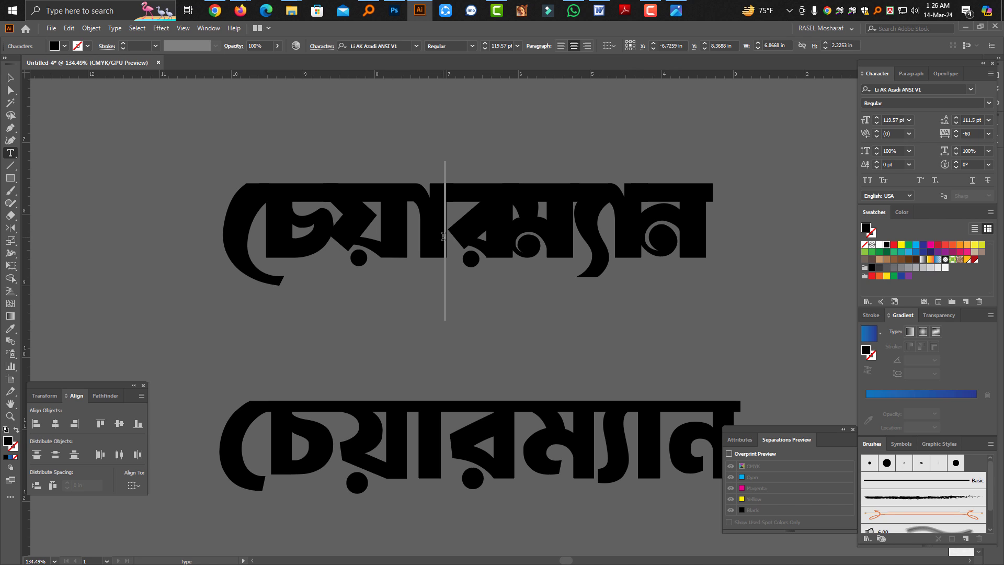
- Convert the upper word to outlines and ungroup it into separate letter shapes, with the panels hidden
key(Escape)
key(ctrl)
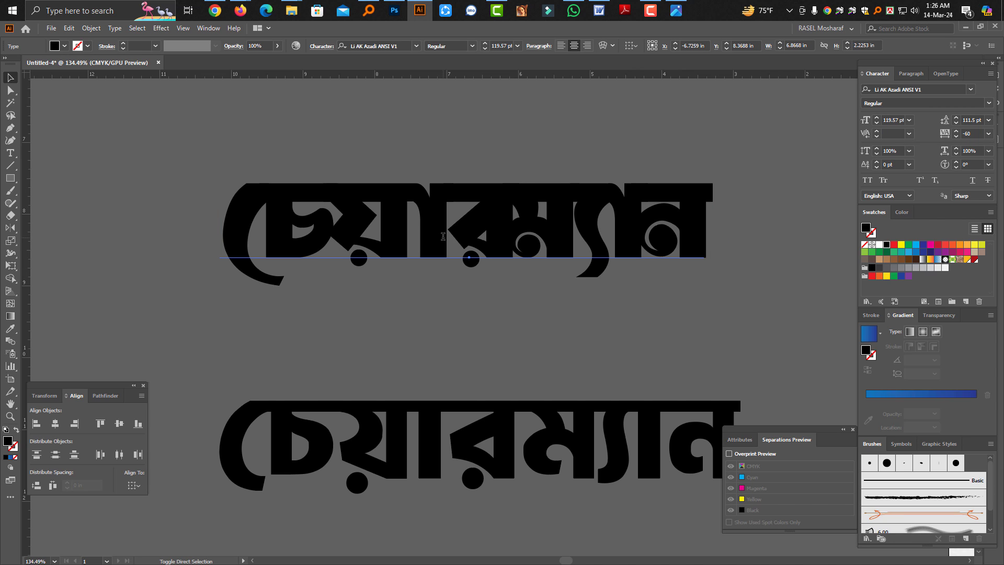
key(ctrl+shift+o)
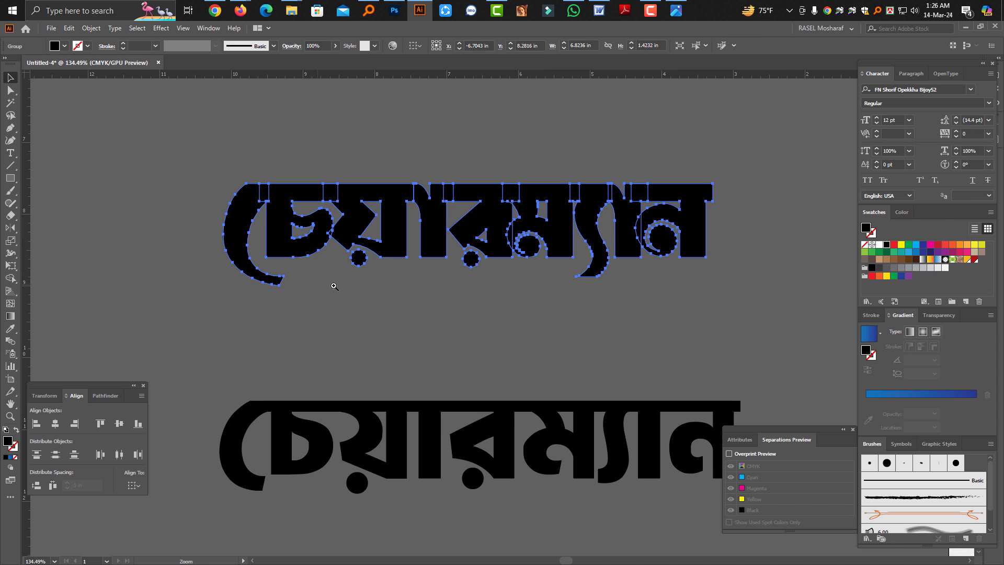
drag(331, 285, 392, 309)
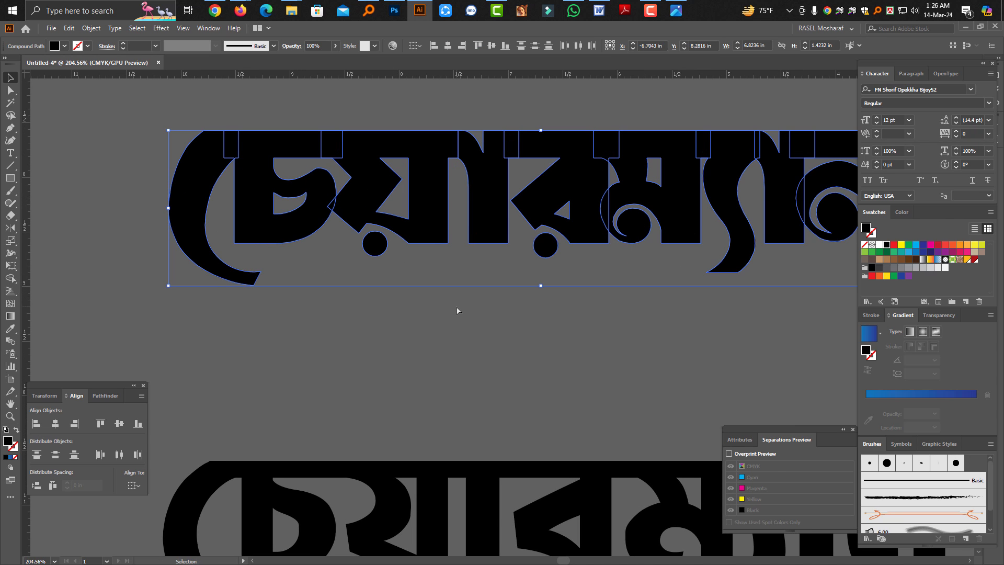
key(Tab)
click(469, 326)
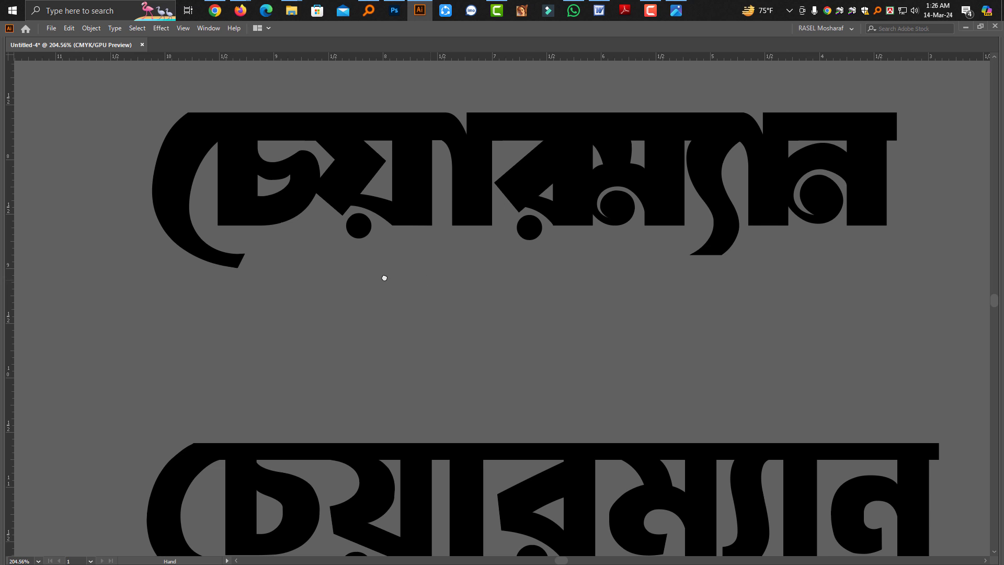
drag(431, 281, 384, 277)
- Select the outlined য় and open Offset Path for it with the preview on
click(373, 221)
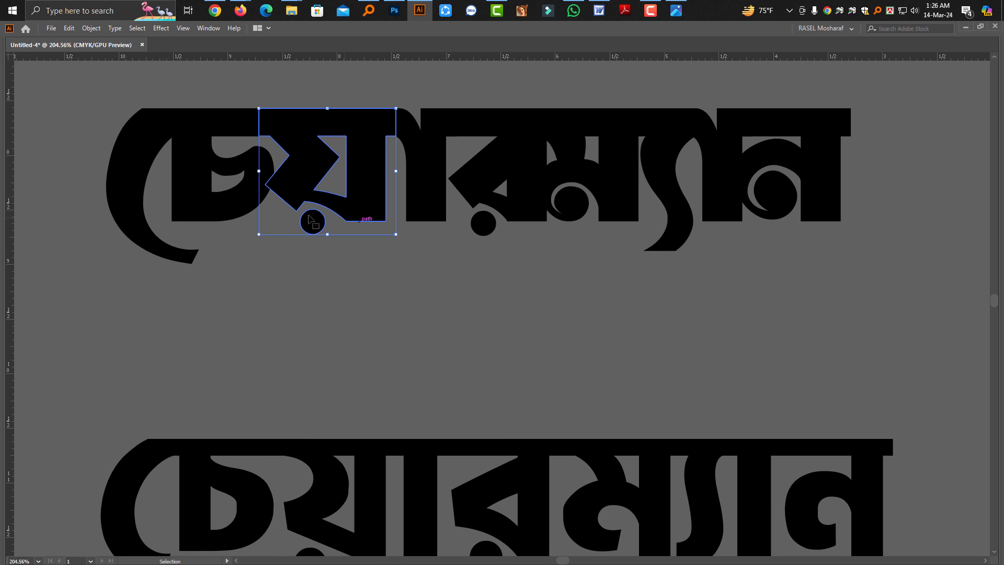
click(74, 31)
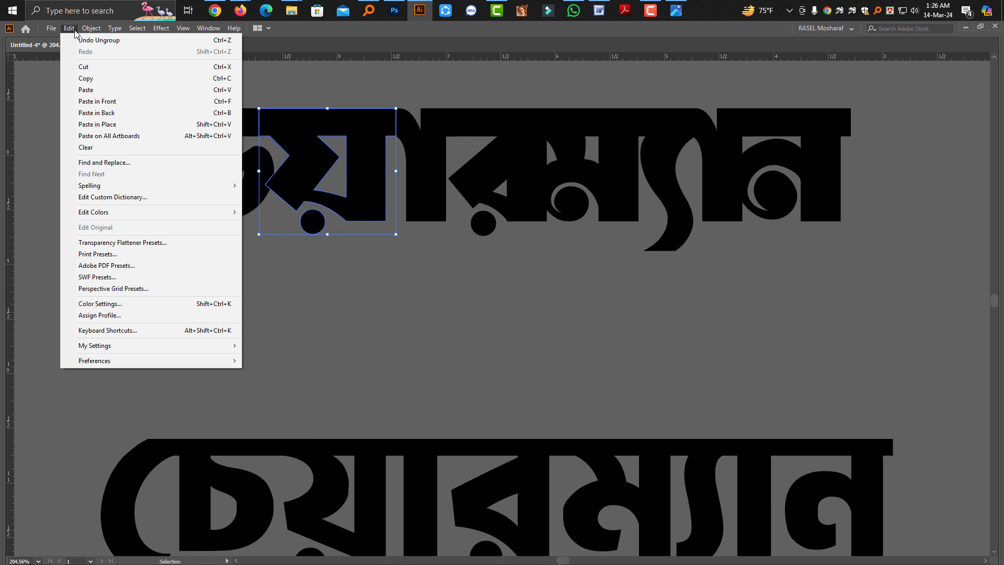
mouse_move(91, 28)
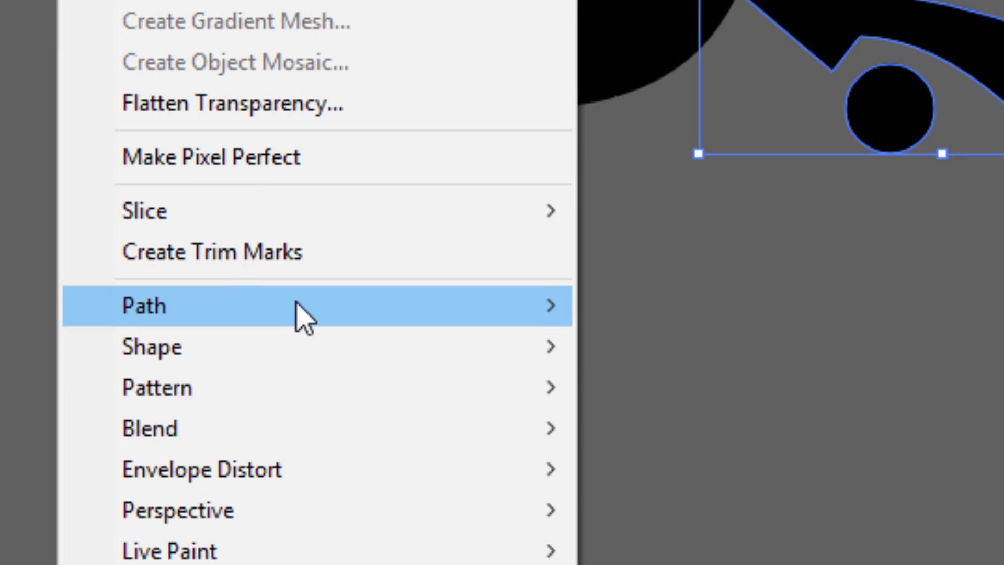
mouse_move(125, 275)
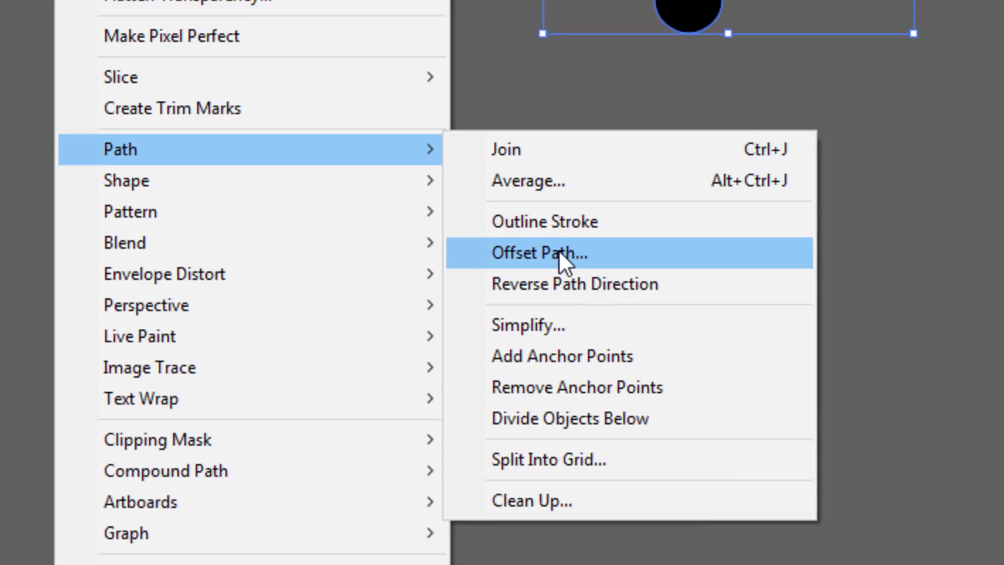
click(645, 235)
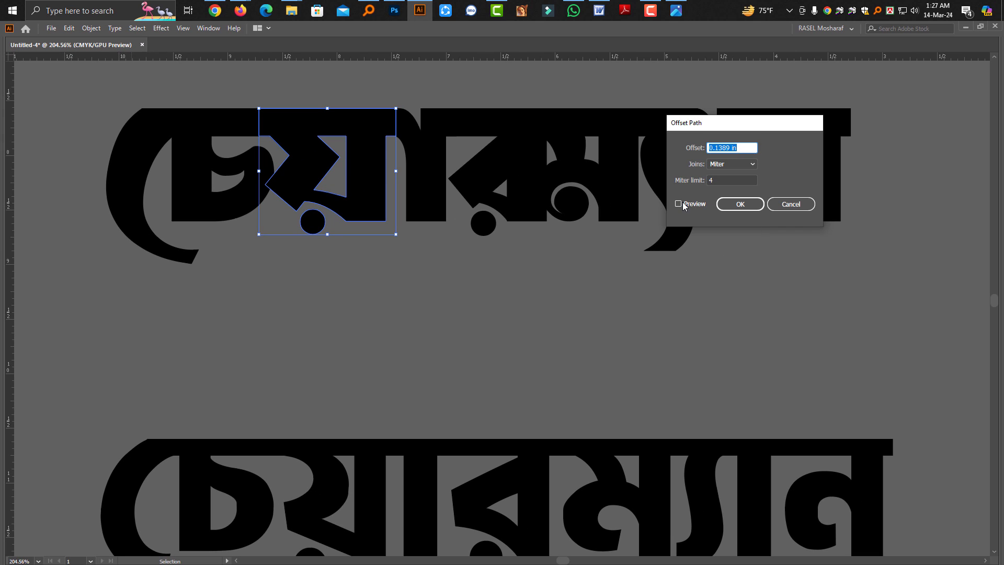
click(679, 204)
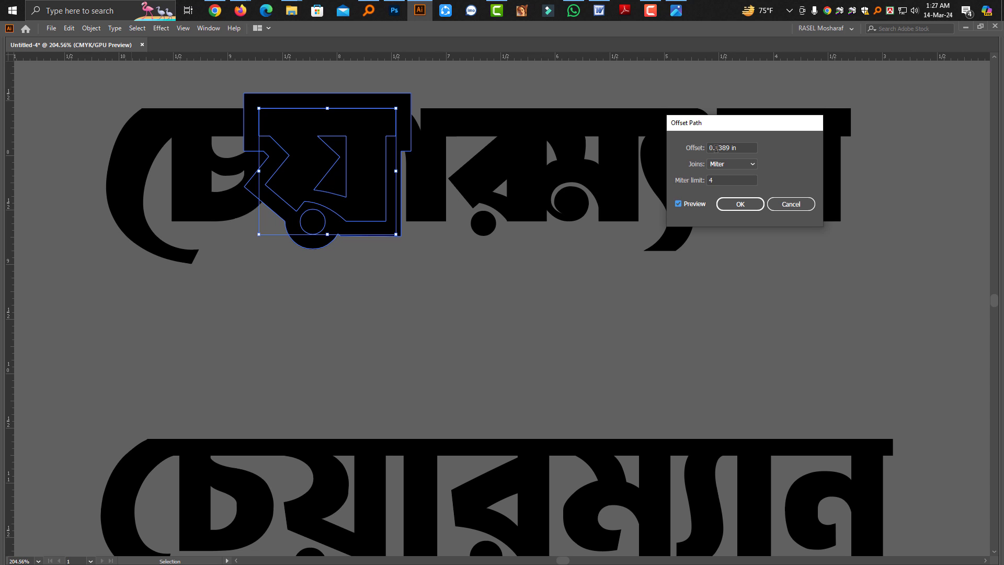
- Set the offset for the য় shape to 0.05 in with miter joins and apply it
click(716, 148)
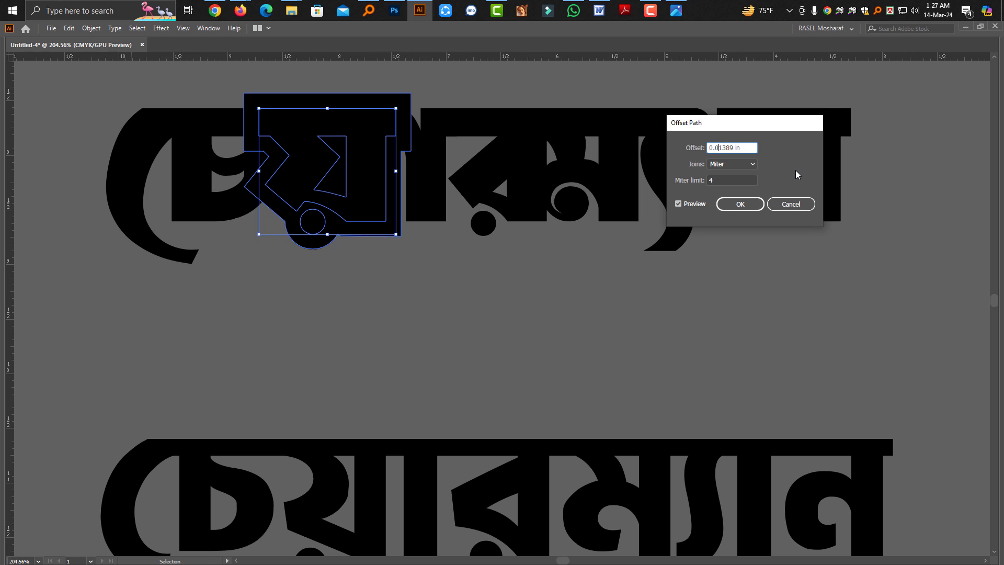
text(0)
key(Tab)
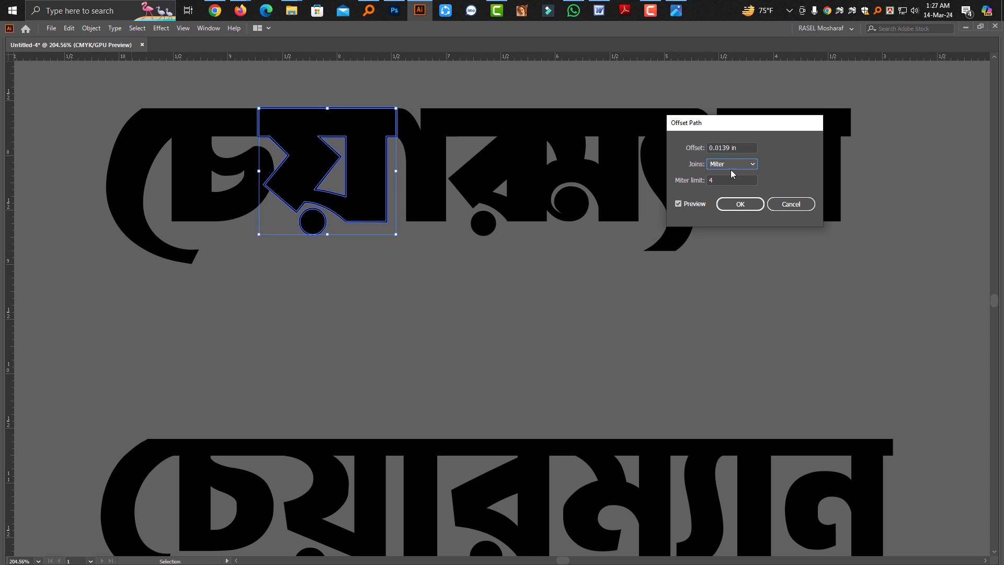
drag(721, 148, 735, 149)
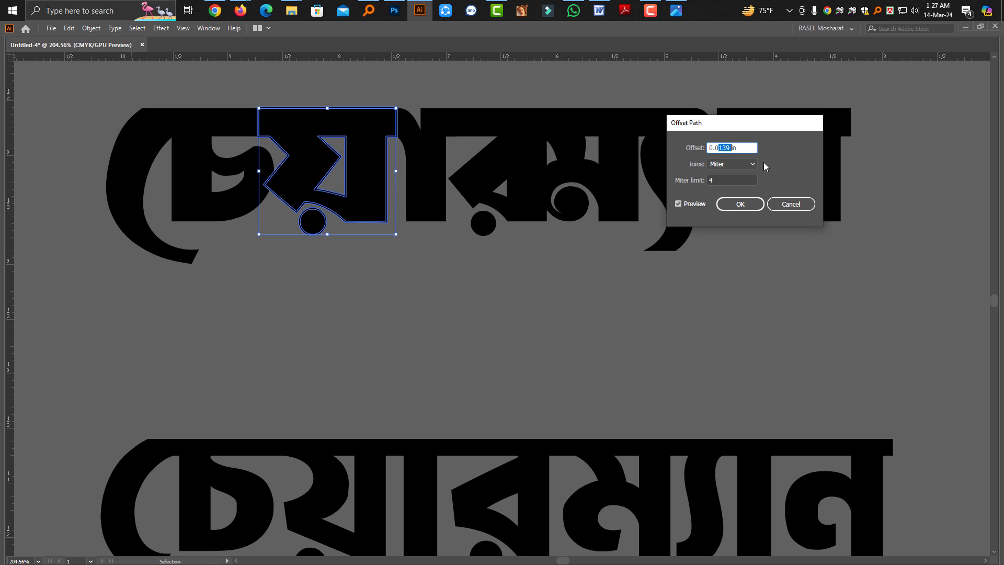
text(5)
key(Tab)
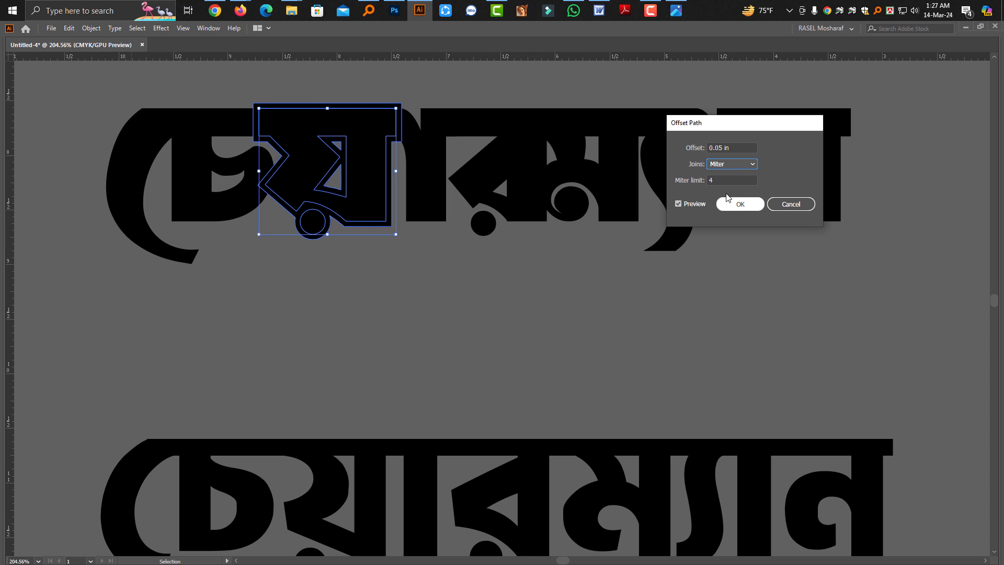
click(738, 204)
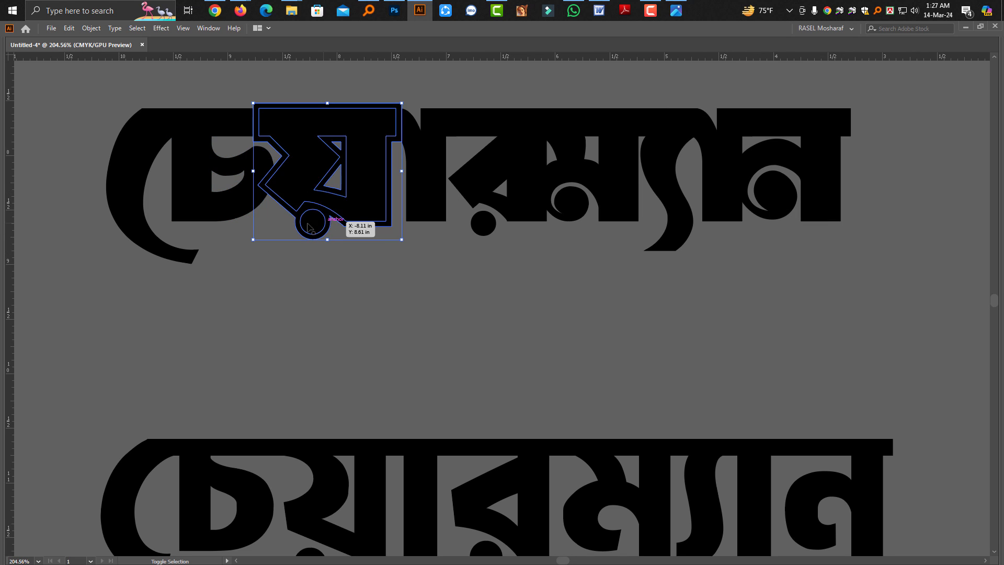
- Cut the enlarged য় offset shape out of the neighbouring চ with the Shape Builder tool
shift+click(244, 215)
key(Tab)
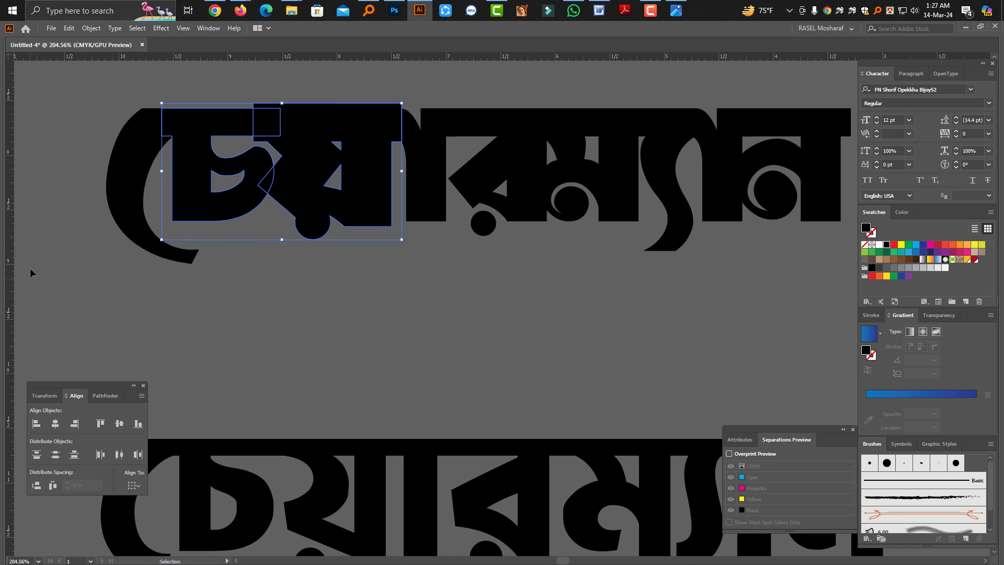
key(shift+m)
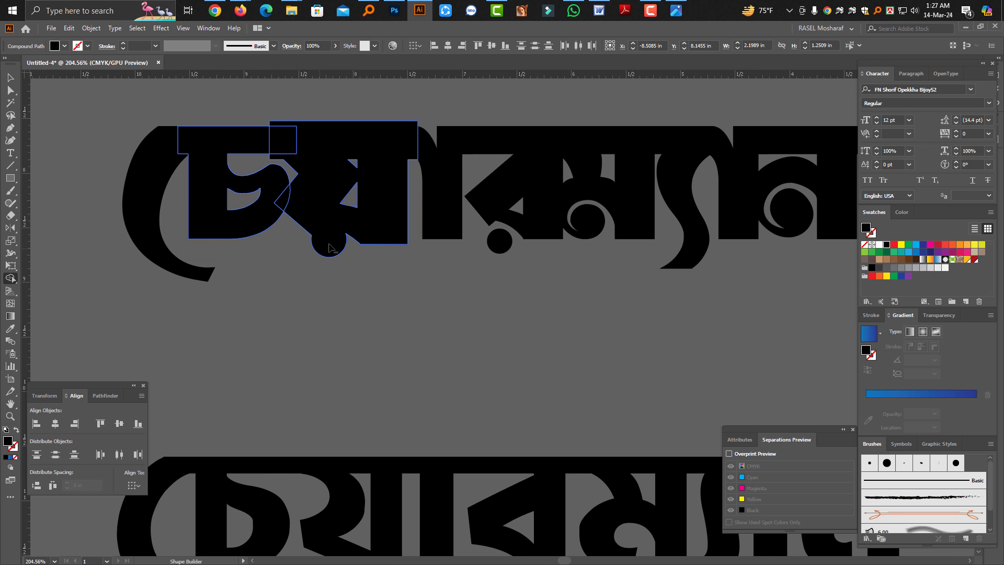
drag(329, 249, 285, 196)
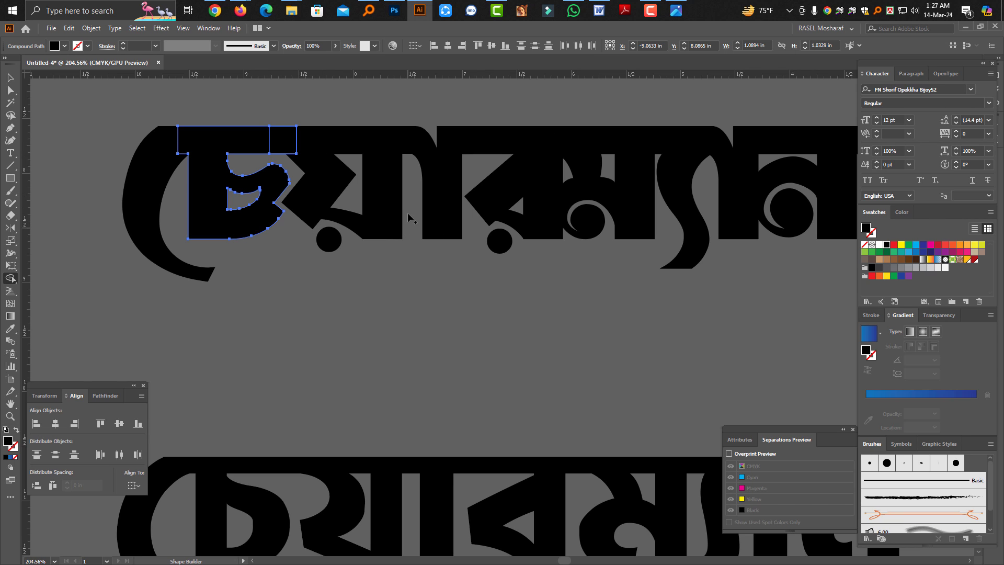
- Create an offset path of 0.05 in with miter joins around the outlined র
click(13, 78)
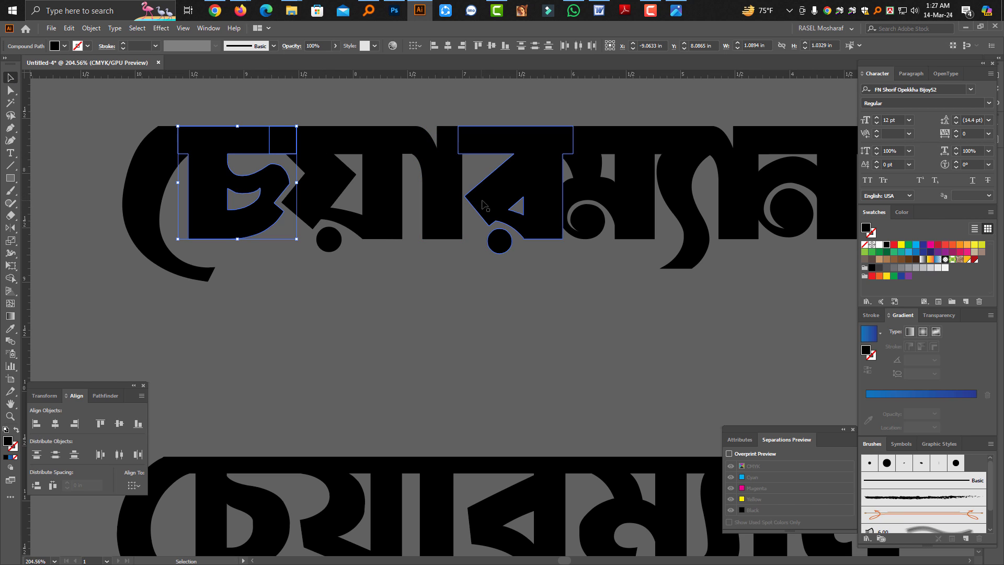
click(478, 204)
click(91, 29)
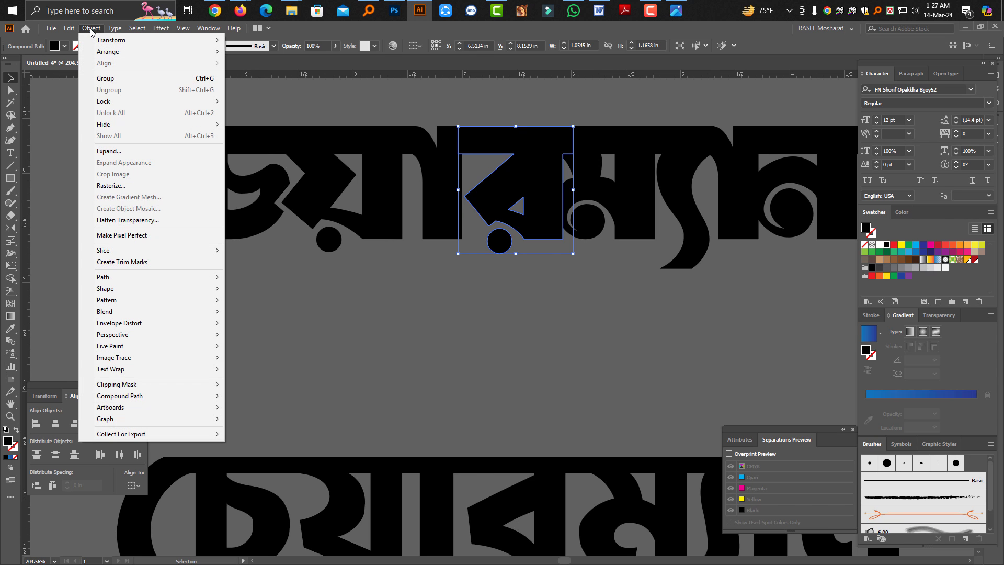
mouse_move(150, 276)
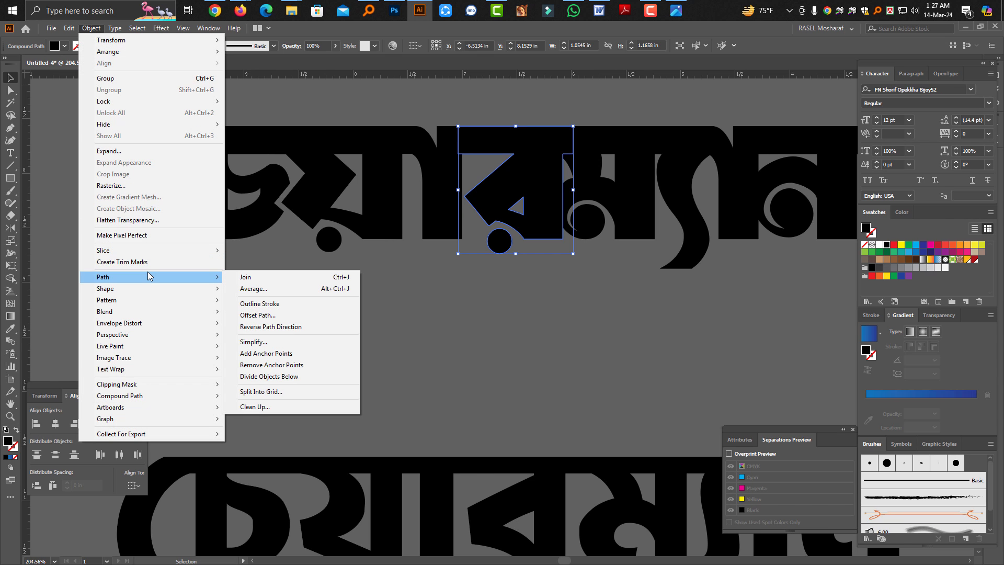
click(258, 315)
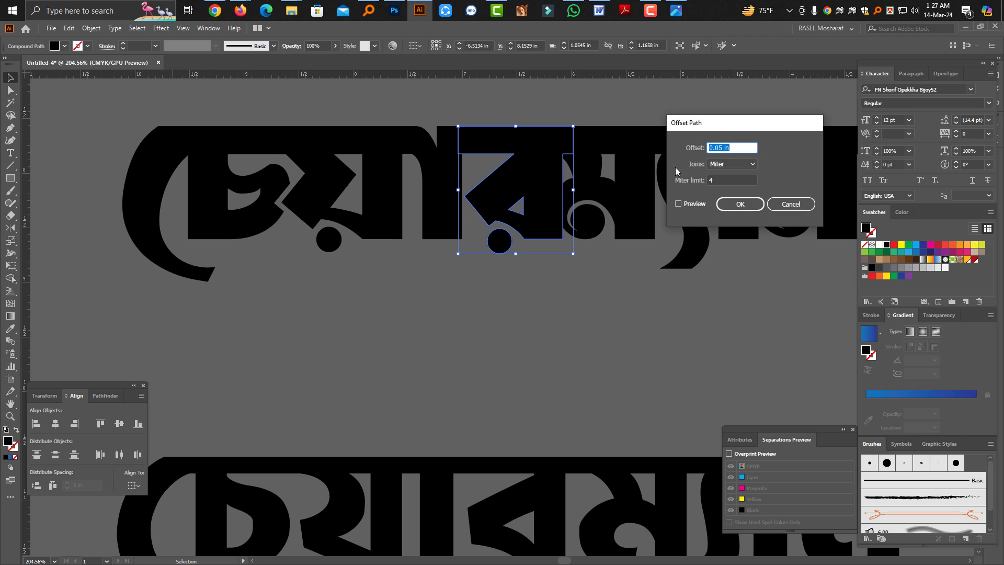
click(688, 207)
click(726, 210)
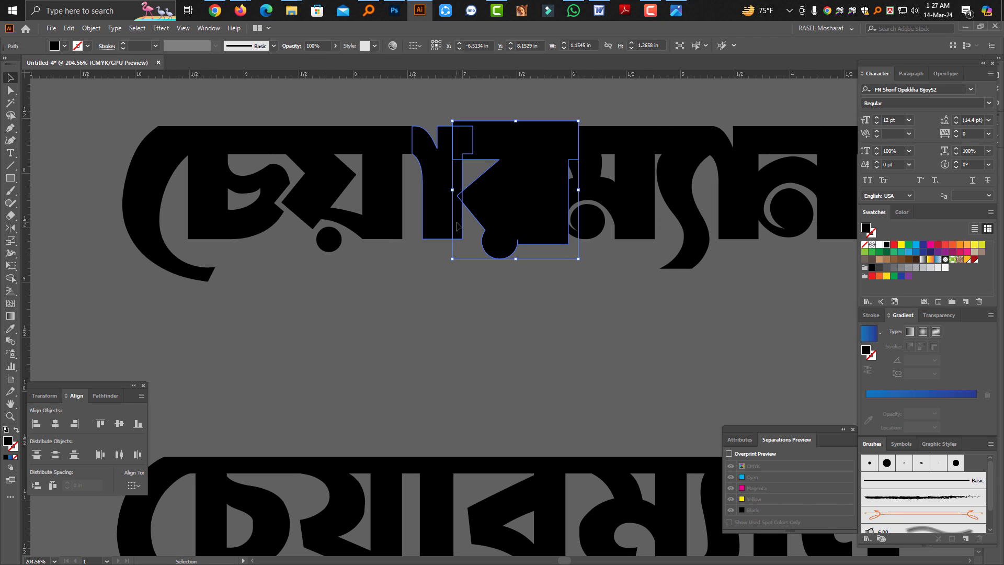
- Cut the enlarged র offset shape out of the neighbouring া stem with the Shape Builder tool
shift+click(453, 224)
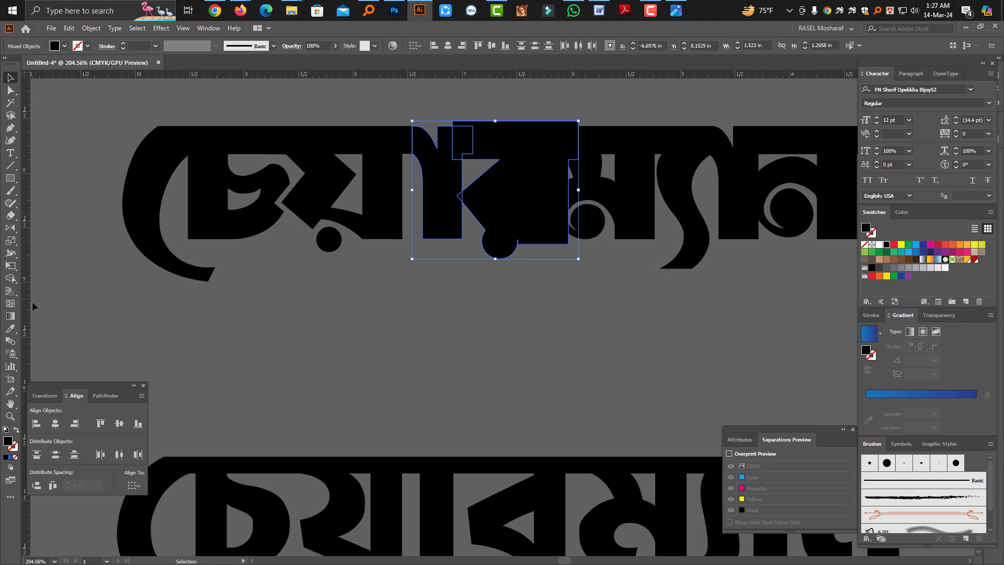
click(10, 277)
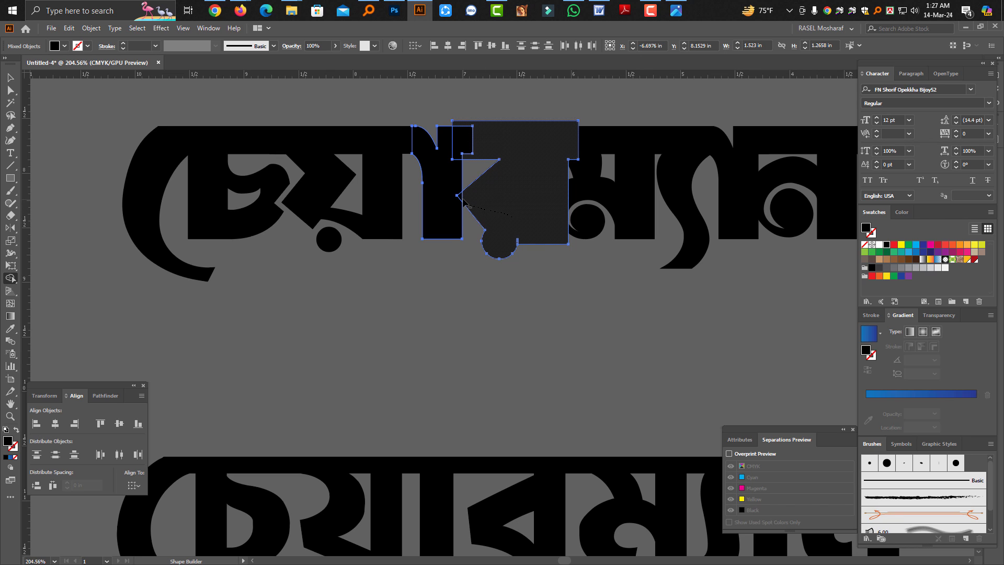
alt+click(461, 196)
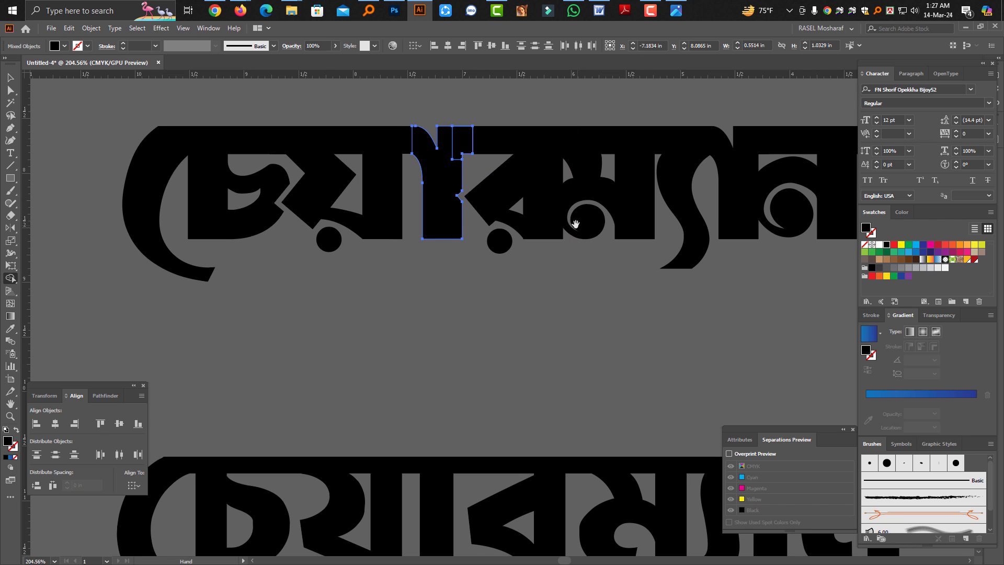
scroll(576, 224, right, 5)
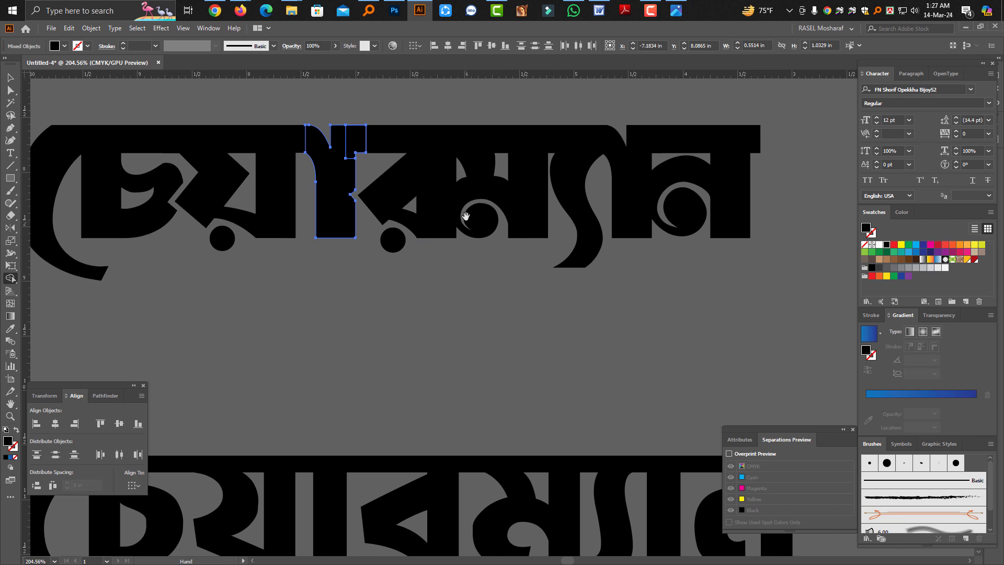
click(10, 78)
key(Delete)
- Create an offset path of 0.05 in with miter joins around the outlined ম
click(497, 200)
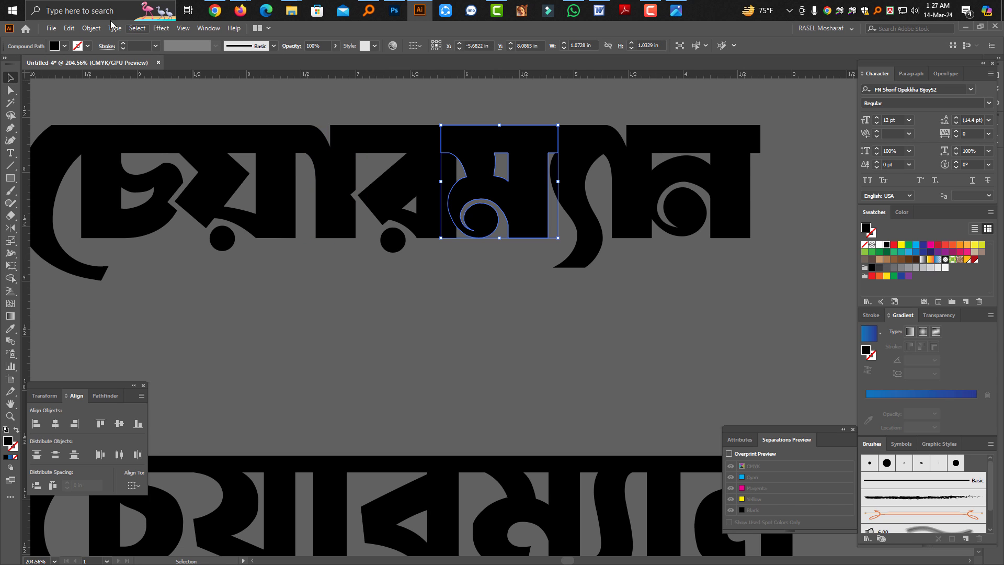
click(69, 28)
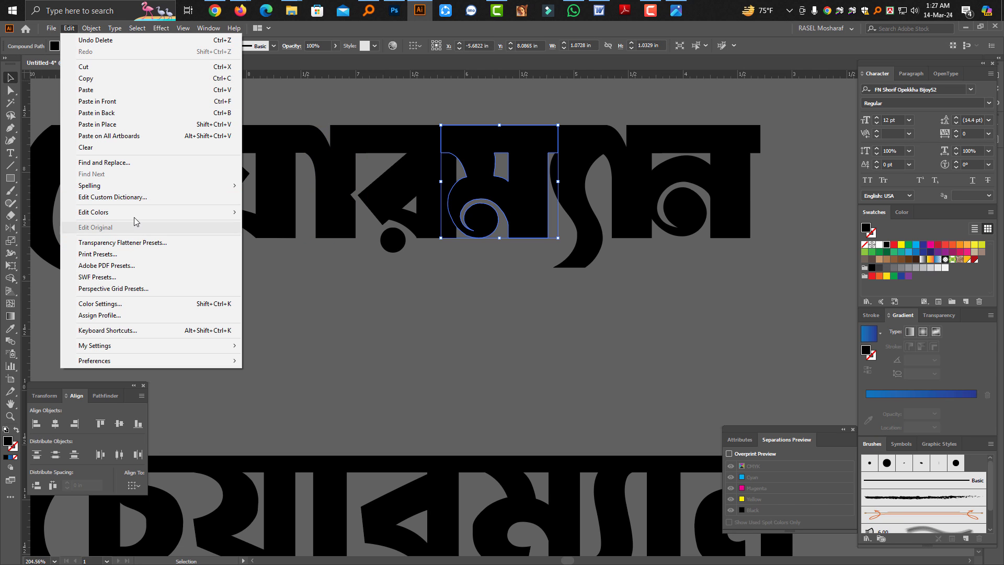
mouse_move(135, 216)
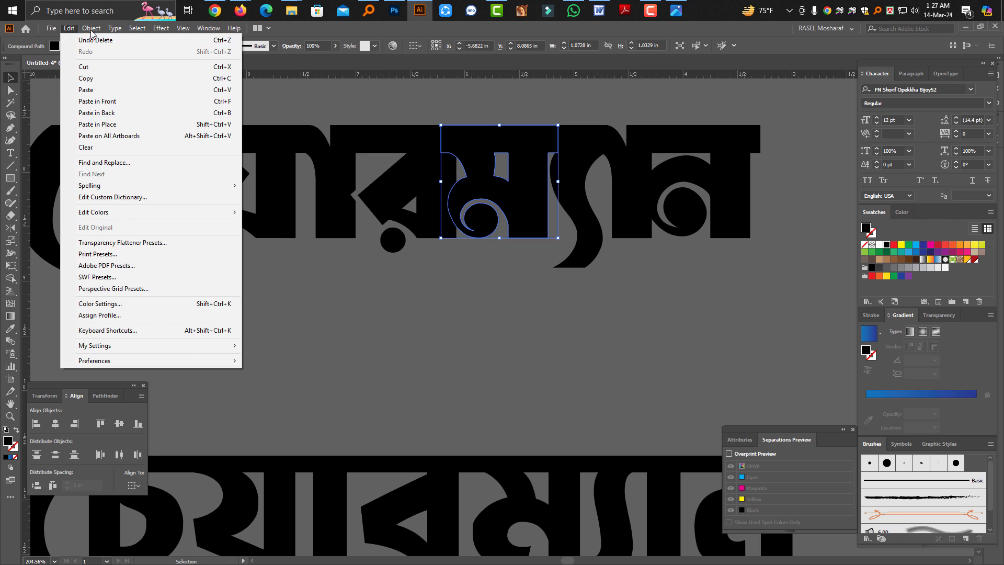
mouse_move(92, 29)
mouse_move(209, 277)
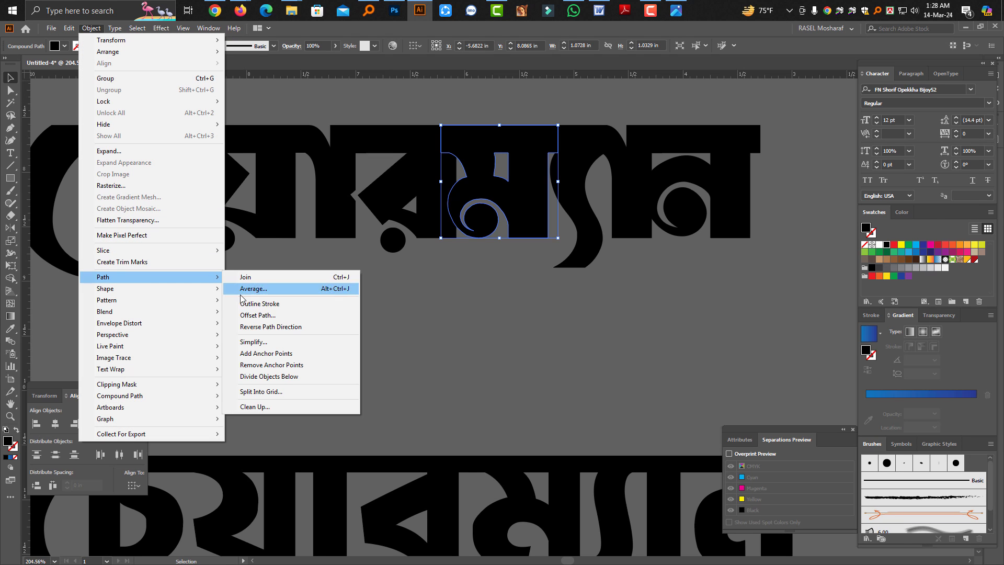
click(282, 314)
click(679, 203)
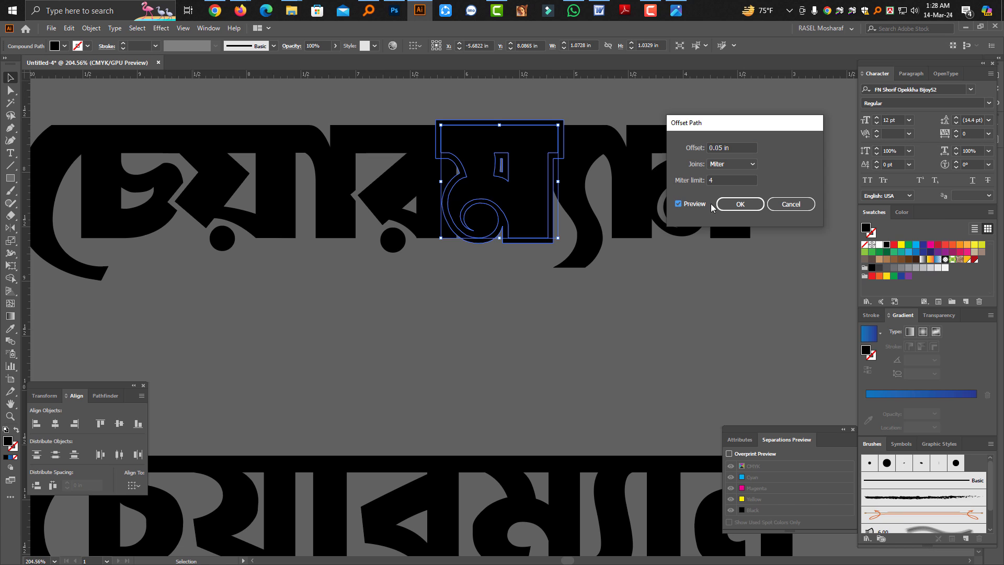
click(740, 204)
- Cut the enlarged ম offset shape out of the neighbouring র with the Shape Builder tool
shift+click(438, 236)
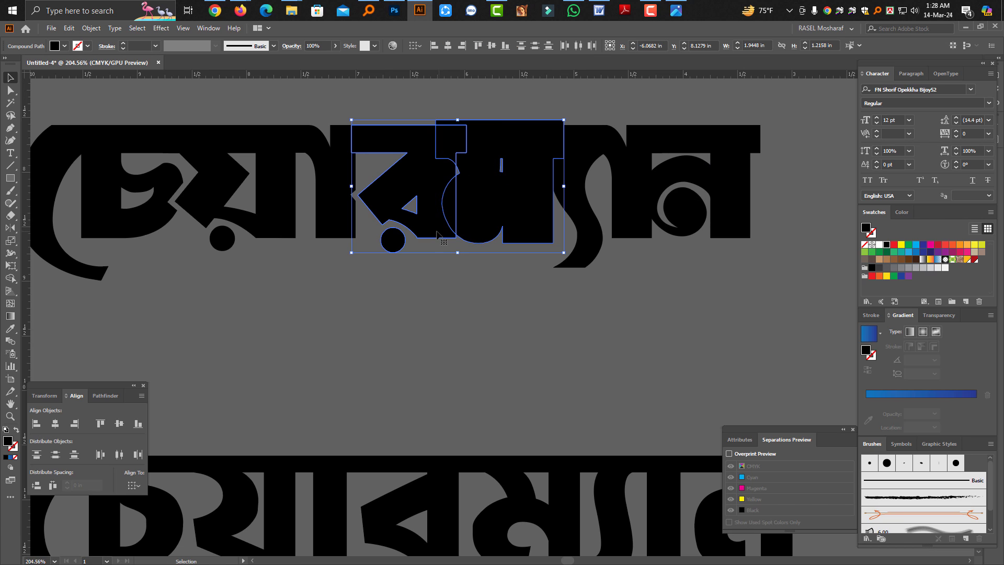
click(10, 278)
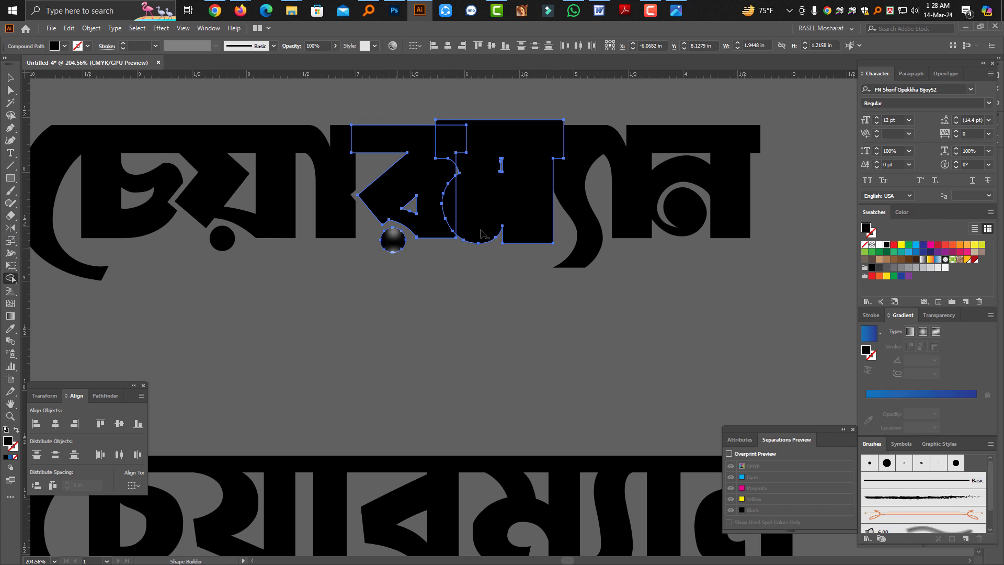
alt+click(454, 206)
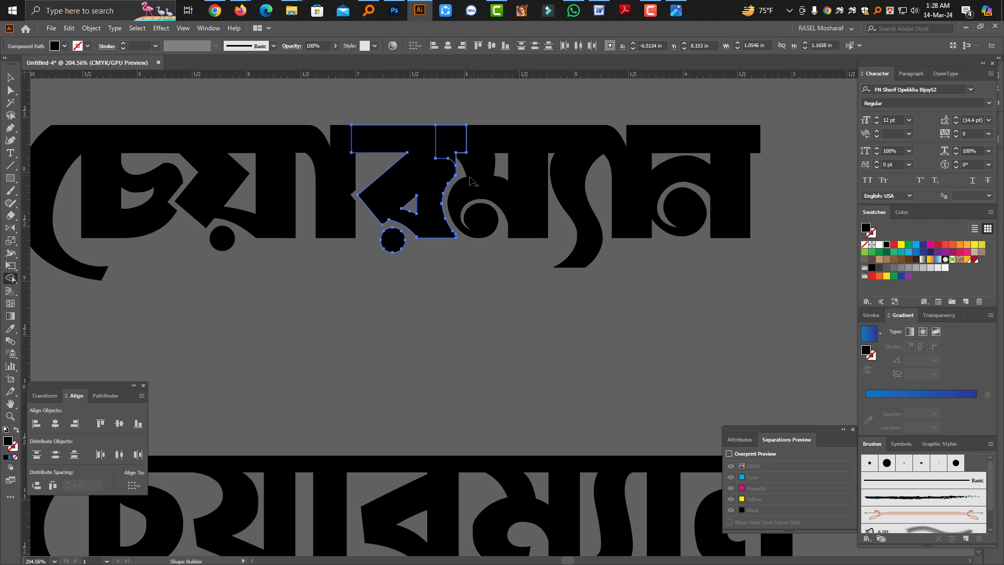
alt+click(455, 155)
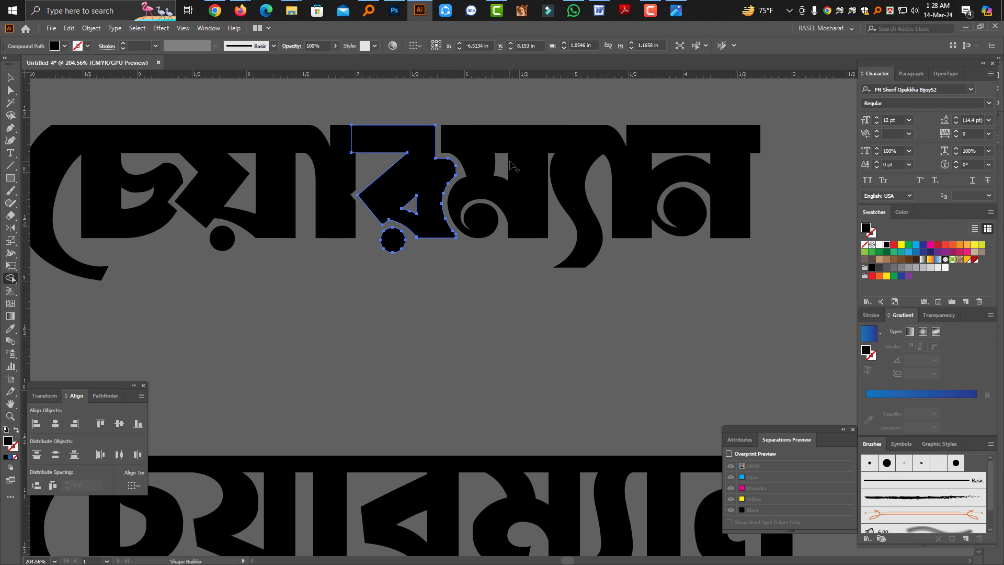
key(v)
key(ctrl+z)
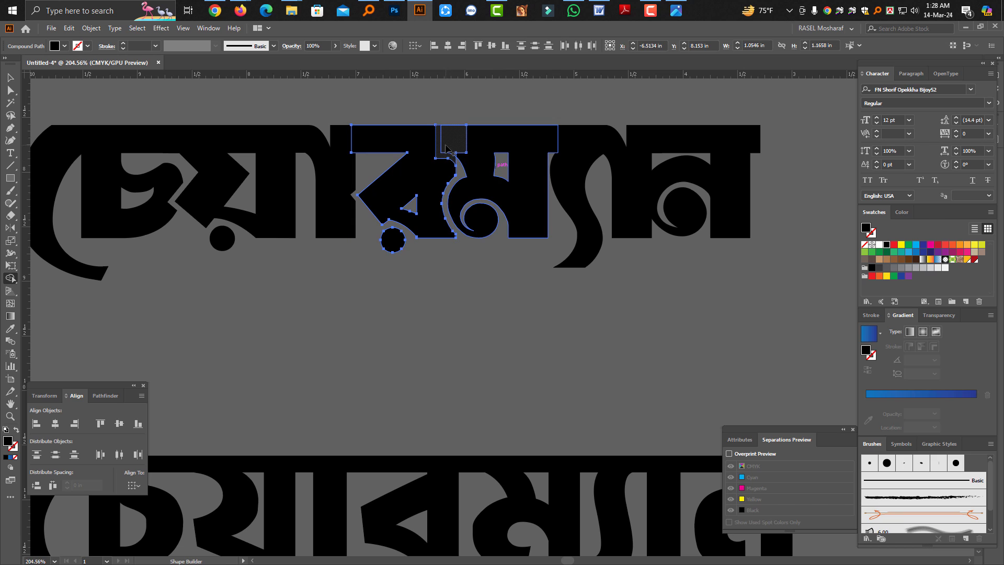
key(shift+m)
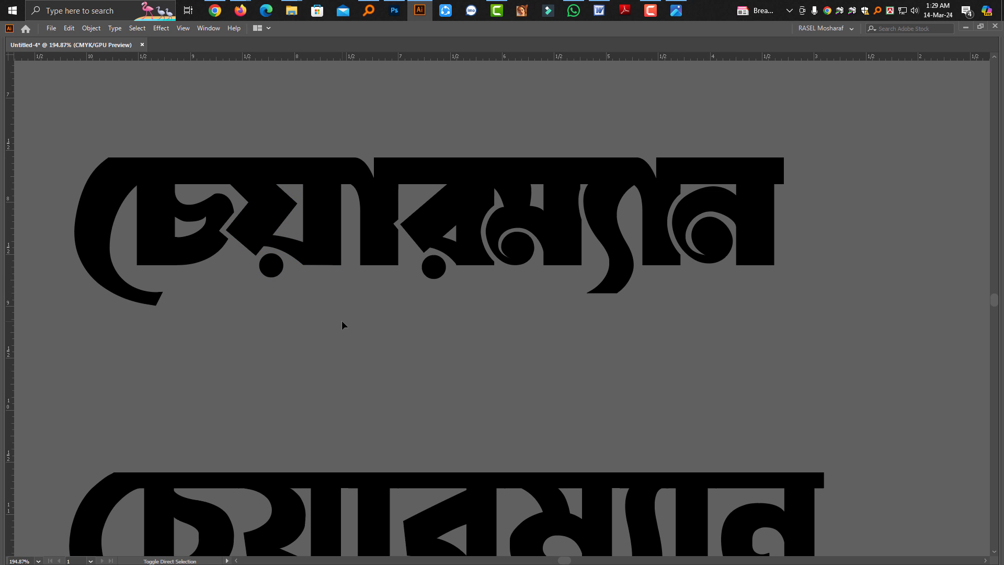
- Hide the artboards so the lettering sits on a white canvas, and bring back the hidden panels
key(ctrl+shift+h)
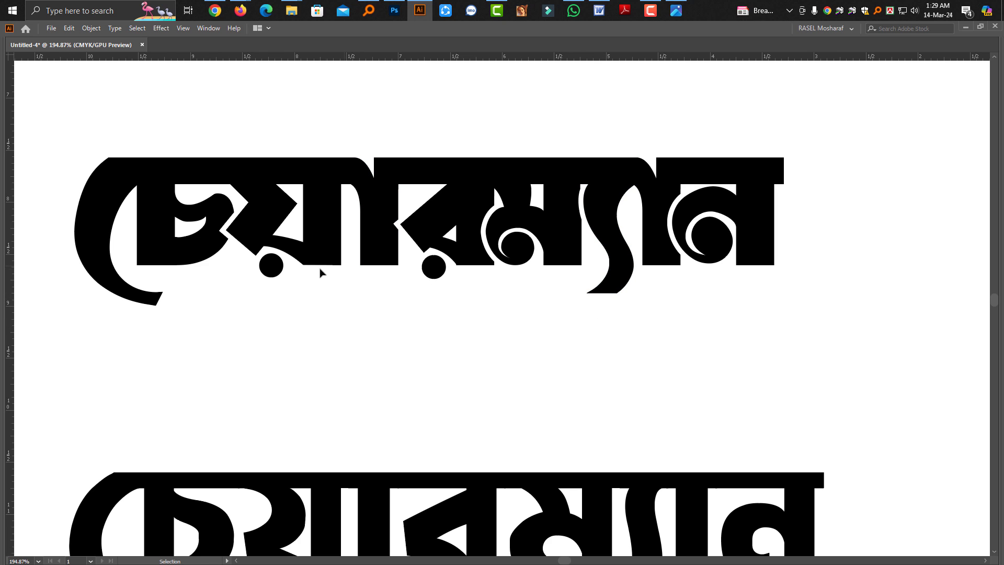
key(Tab)
- Start a Pen tool path on the inner edge of the opening ে curve
click(10, 128)
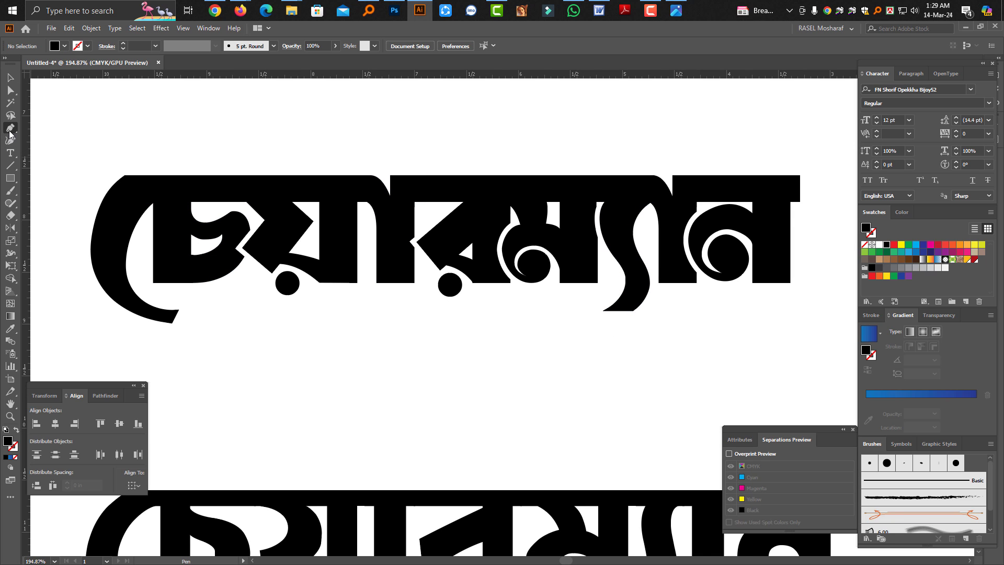
click(132, 234)
drag(155, 307, 199, 324)
drag(332, 307, 430, 327)
key(ctrl+z)
key(ctrl+z)
drag(159, 305, 190, 314)
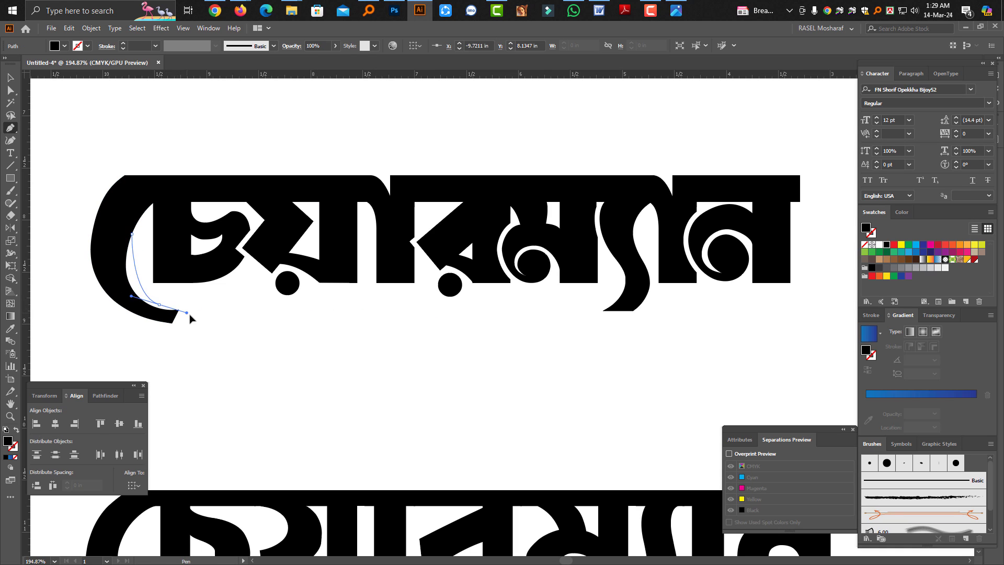
key(ctrl+z)
- Draw the upper edge of a long wavy tail from the ে curve beneath the word, ending just below the dot of র
drag(136, 287, 156, 307)
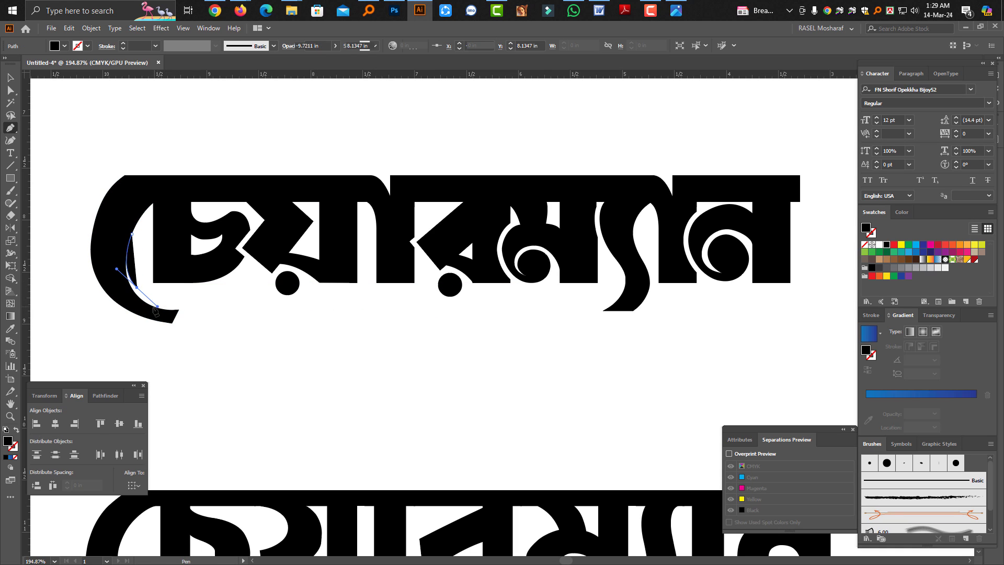
drag(256, 307, 276, 313)
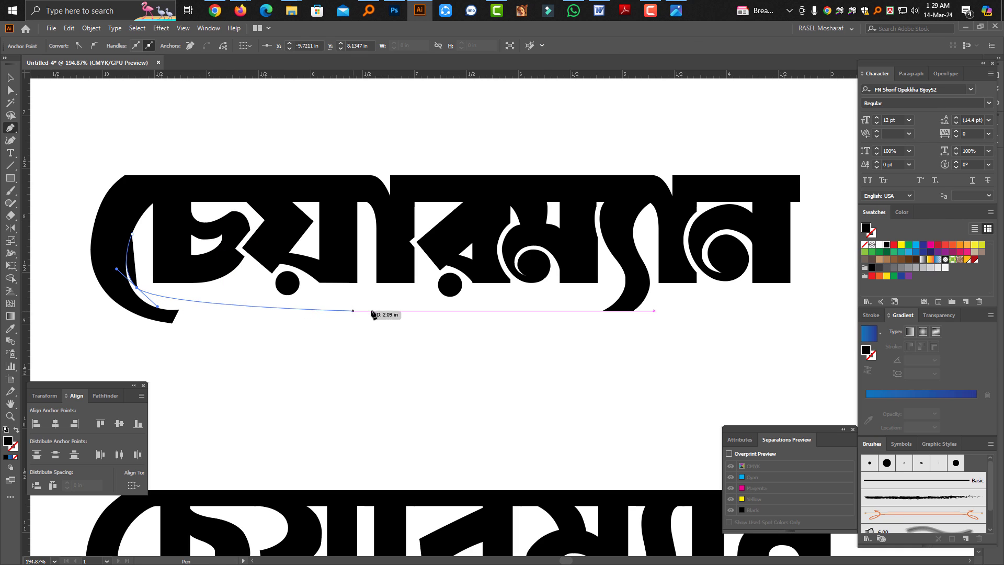
drag(400, 304, 609, 287)
key(ctrl+z)
drag(330, 307, 444, 283)
key(ctrl+z)
click(470, 314)
- Draw the tail's blunt tip and lower edge back into the ে curve and close the path
click(450, 327)
drag(344, 323, 295, 338)
drag(99, 284, 103, 218)
key(ctrl+z)
click(187, 189)
click(175, 234)
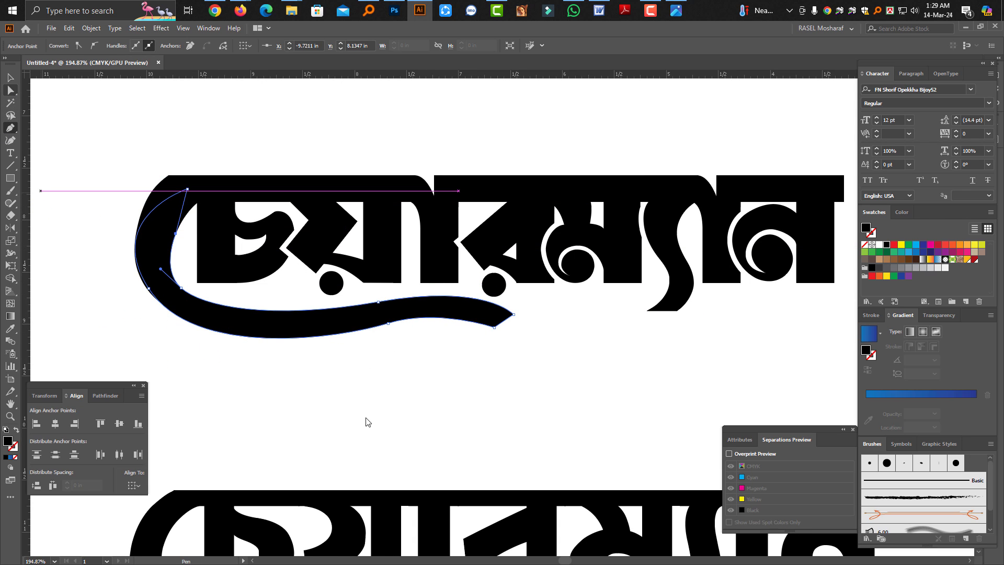
- Refine the tail's underside by moving its middle anchor and the lower corner of its tip with the Direct Selection tool
click(402, 341)
click(388, 323)
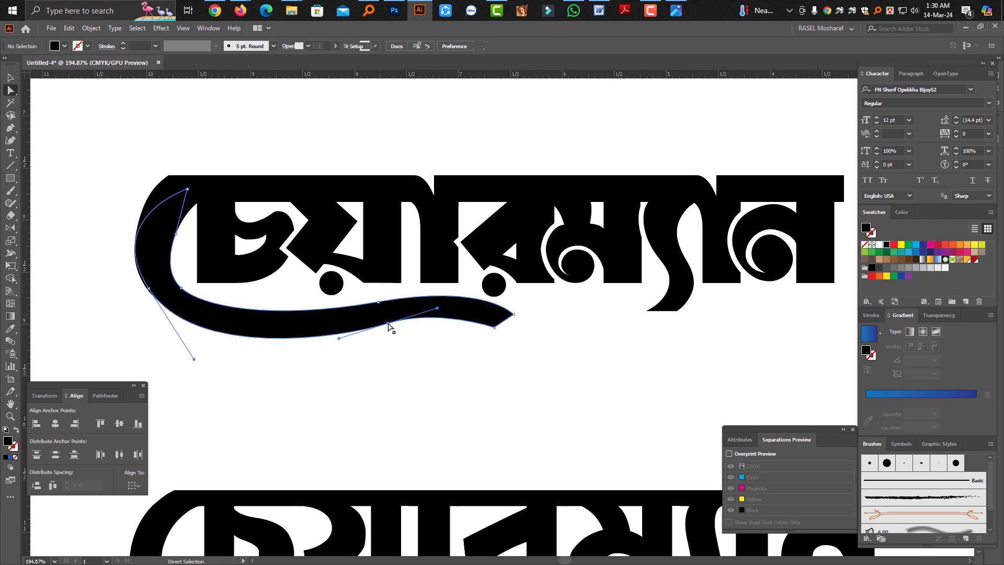
drag(492, 327, 504, 318)
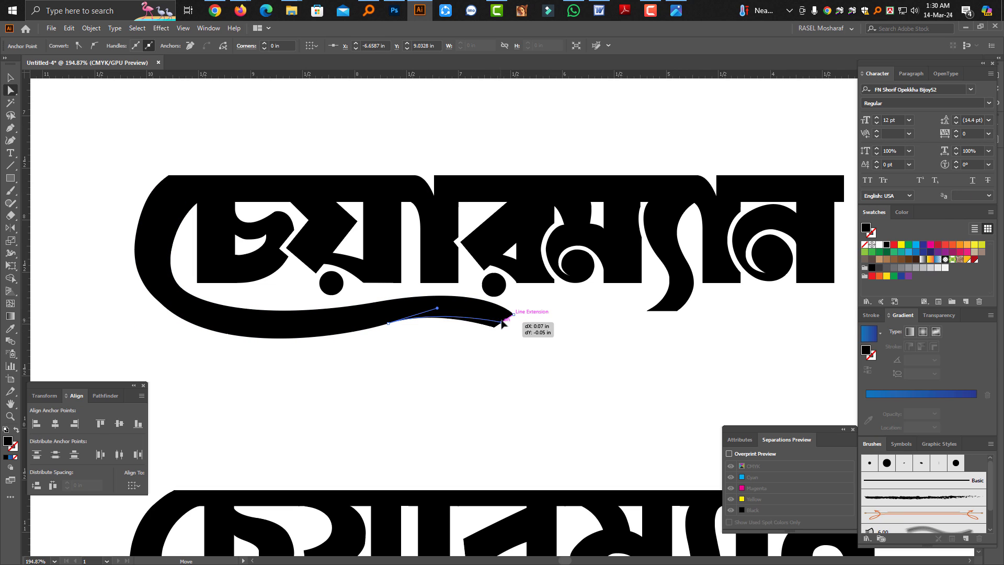
click(497, 345)
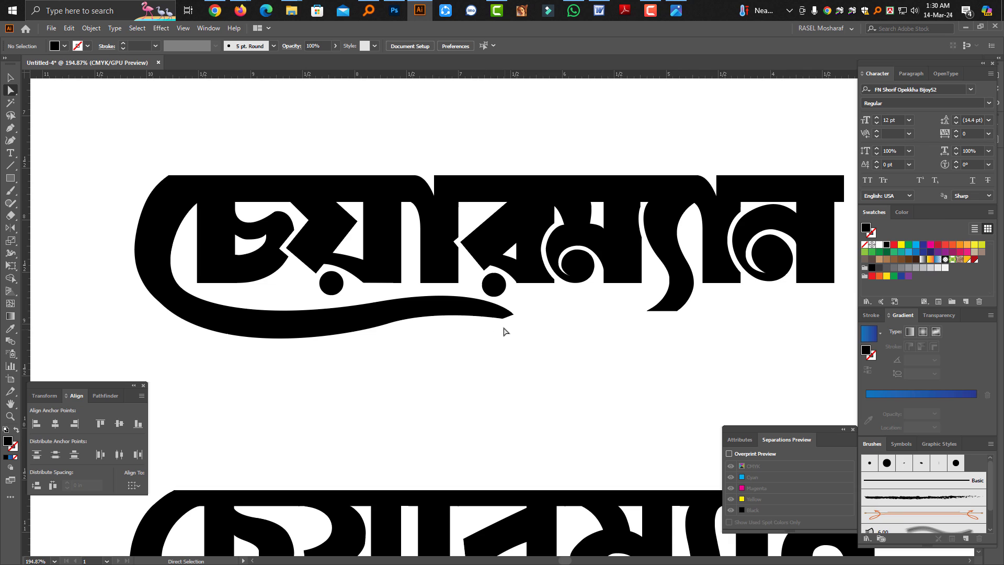
drag(502, 320, 498, 329)
mouse_move(390, 325)
mouse_down()
mouse_move(403, 365)
mouse_move(370, 320)
mouse_move(396, 322)
mouse_up()
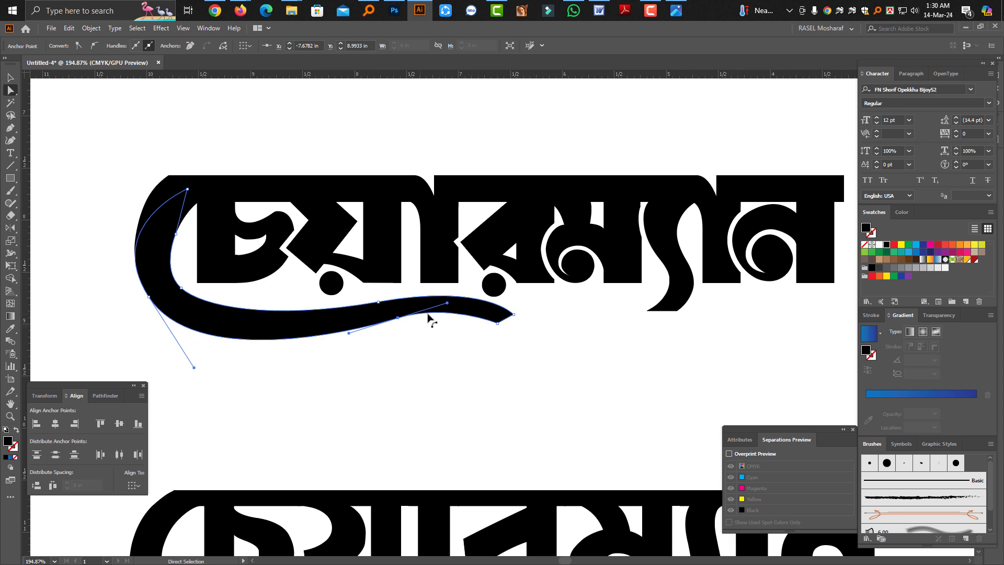
click(469, 348)
drag(497, 322, 501, 320)
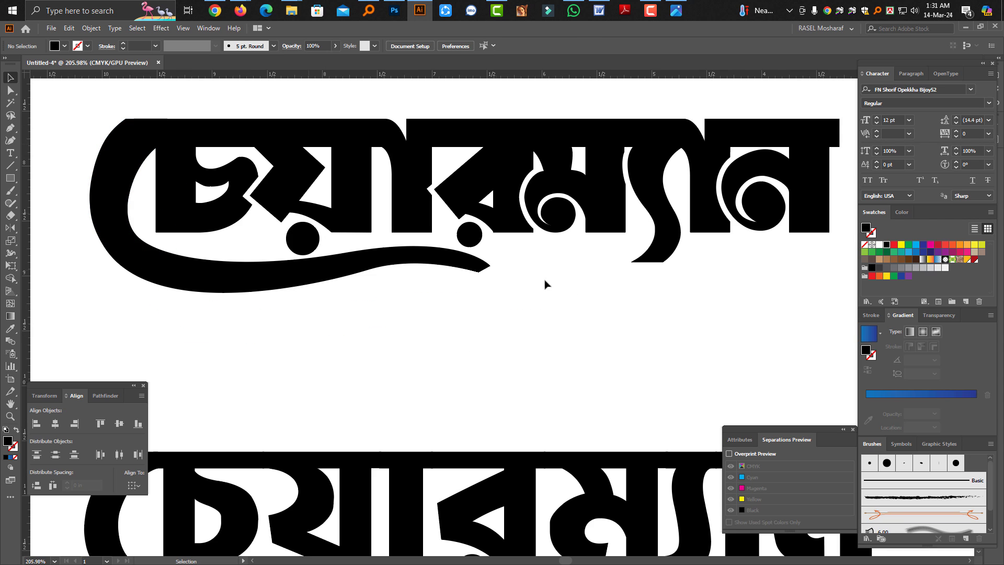
- Merge all pieces of the upper lettering, including the tail, with Pathfinder Unite and fill the result red
scroll(628, 282, down, 6)
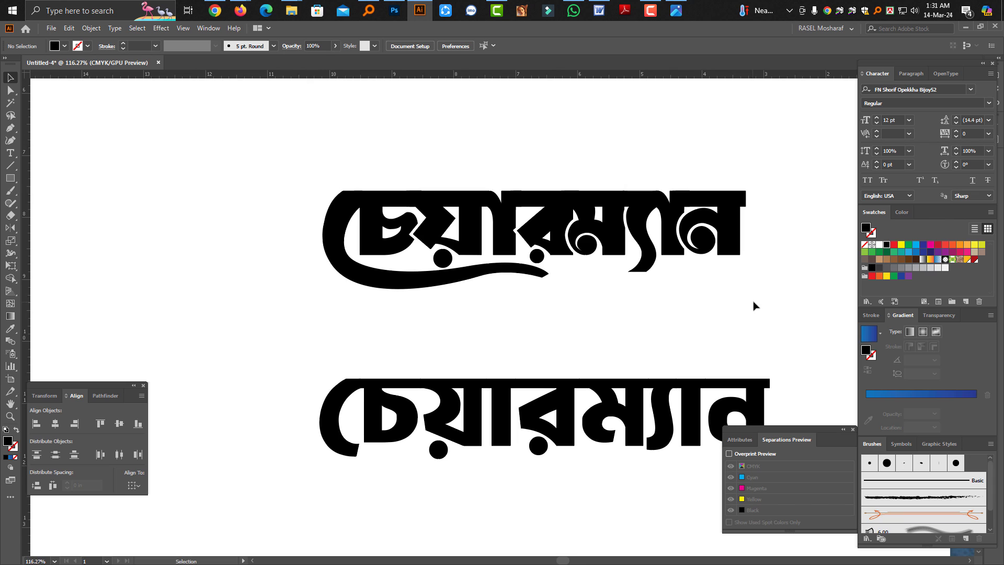
drag(764, 305, 343, 210)
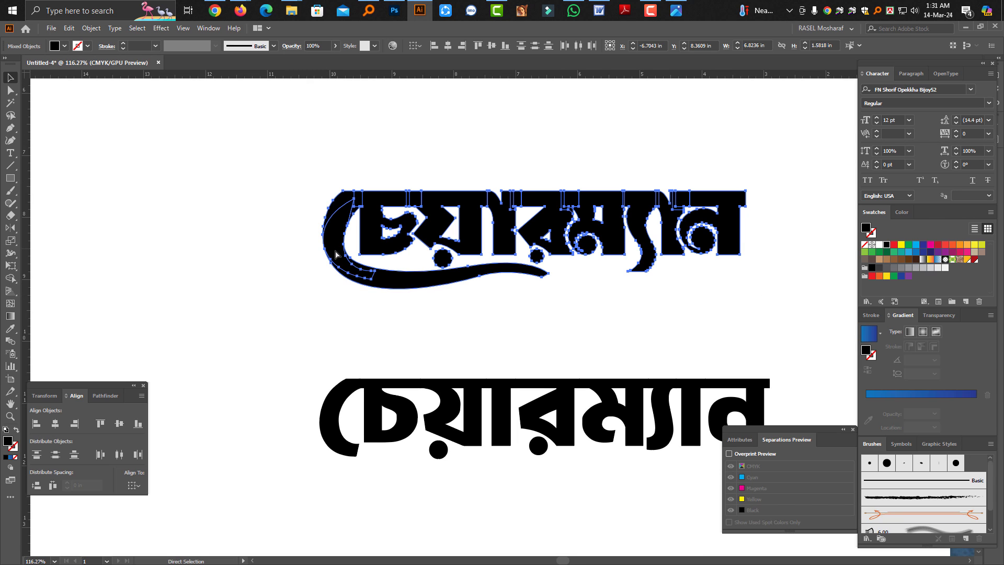
drag(597, 305, 521, 296)
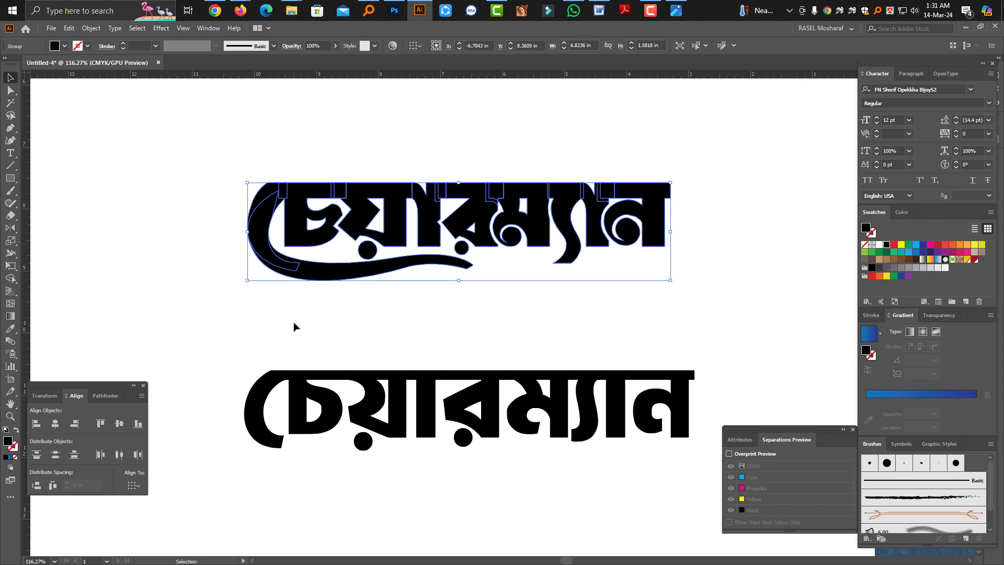
click(104, 396)
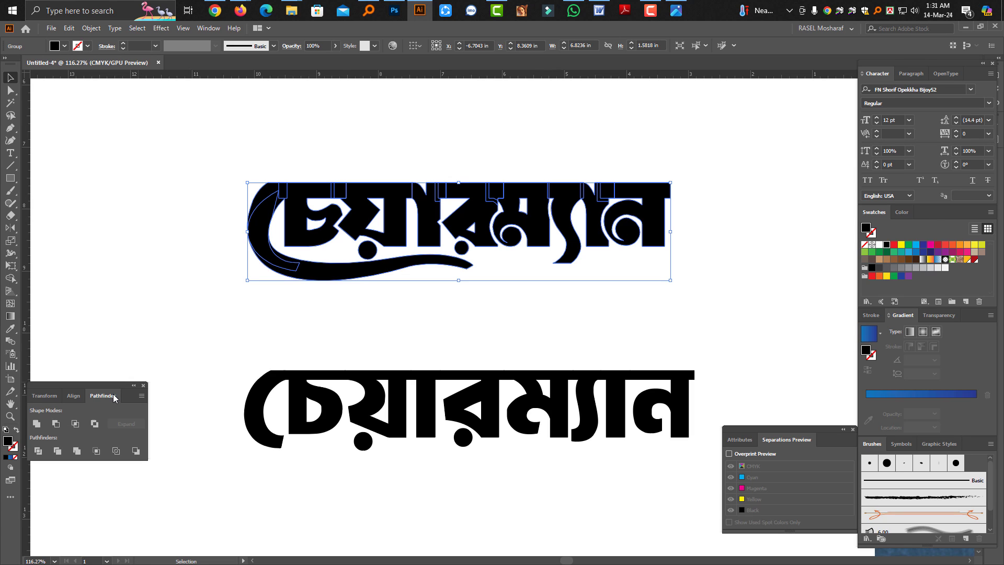
click(39, 426)
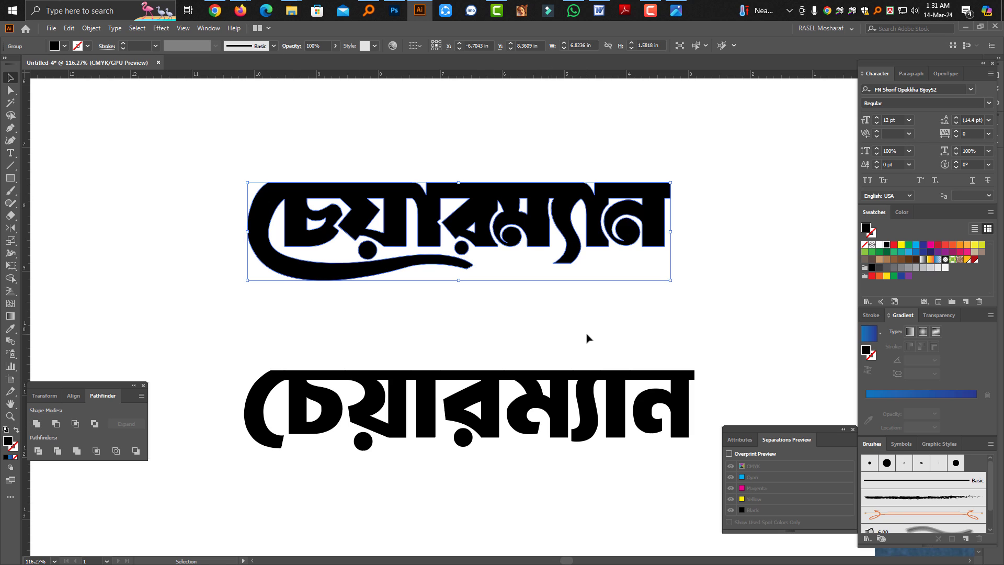
click(894, 245)
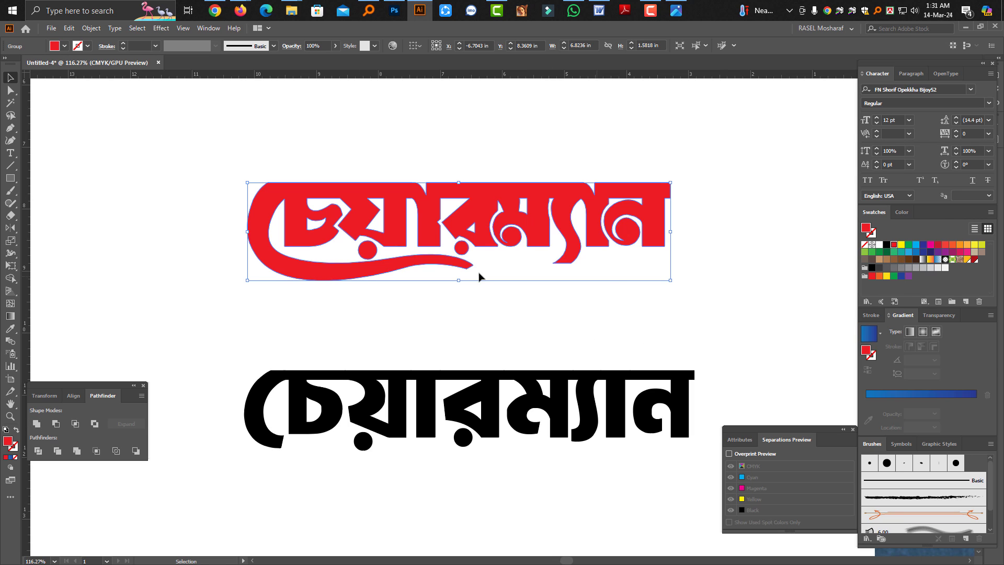
- Place the red lettering on the poster's denim-blue area between the green and light-blue banners, scaled to about 6.33 in wide
click(560, 305)
click(540, 249)
drag(536, 267, 489, 259)
drag(606, 246, 671, 356)
drag(618, 329, 579, 302)
drag(583, 308, 702, 334)
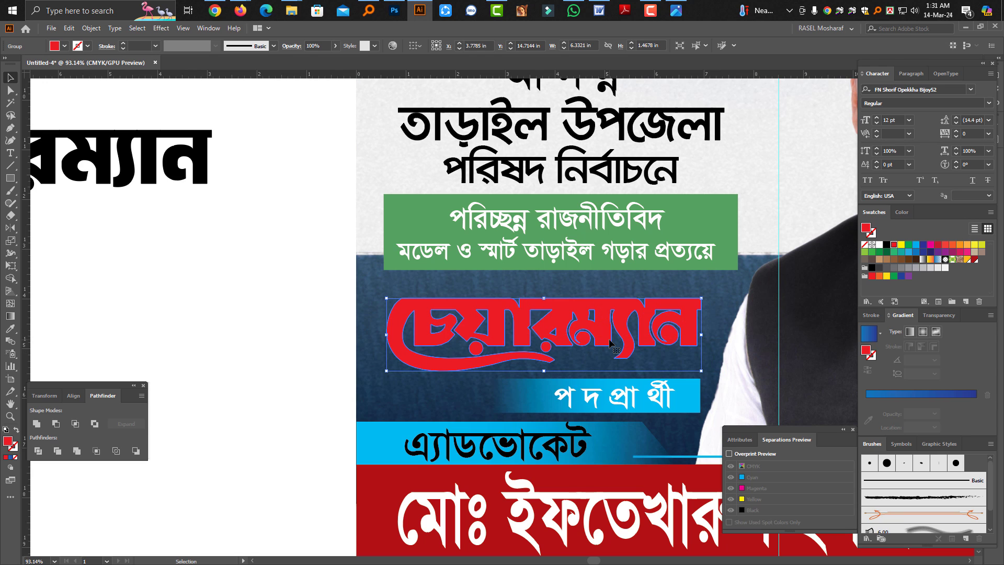
- Fill the lettering with a linear gradient from white to the yellow swatch C=0 M=10 Y=95 K=0
key(period)
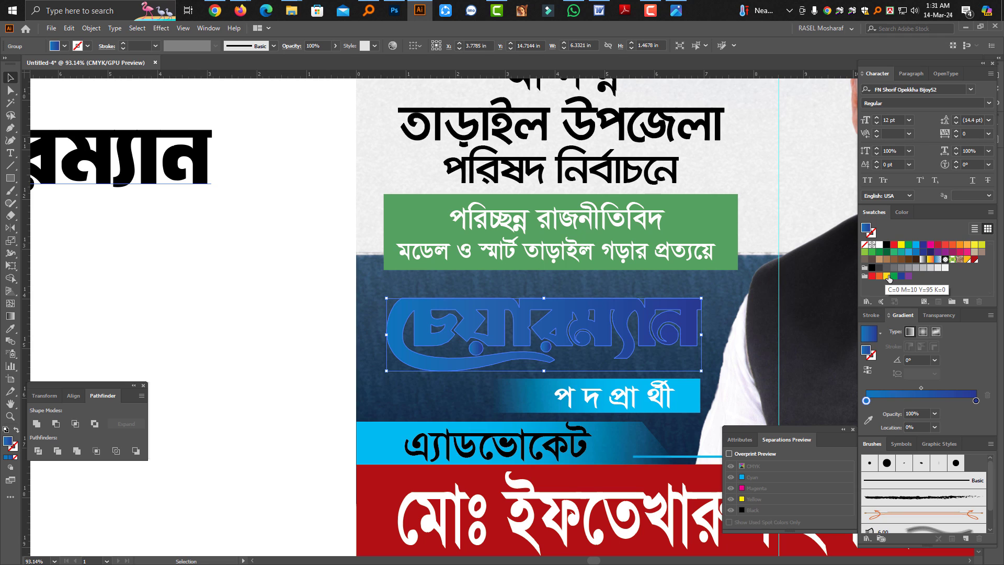
drag(889, 279, 976, 402)
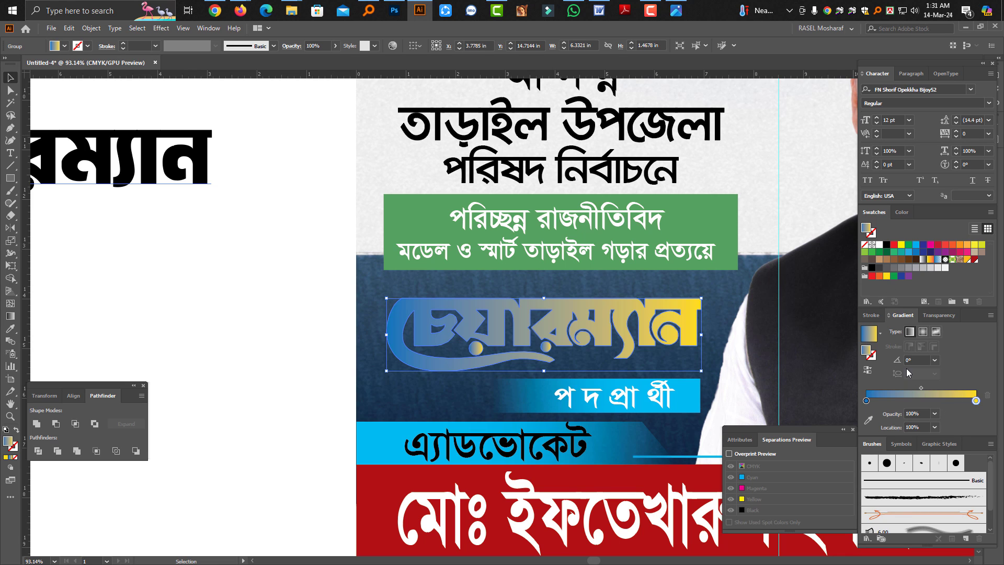
drag(880, 247, 866, 402)
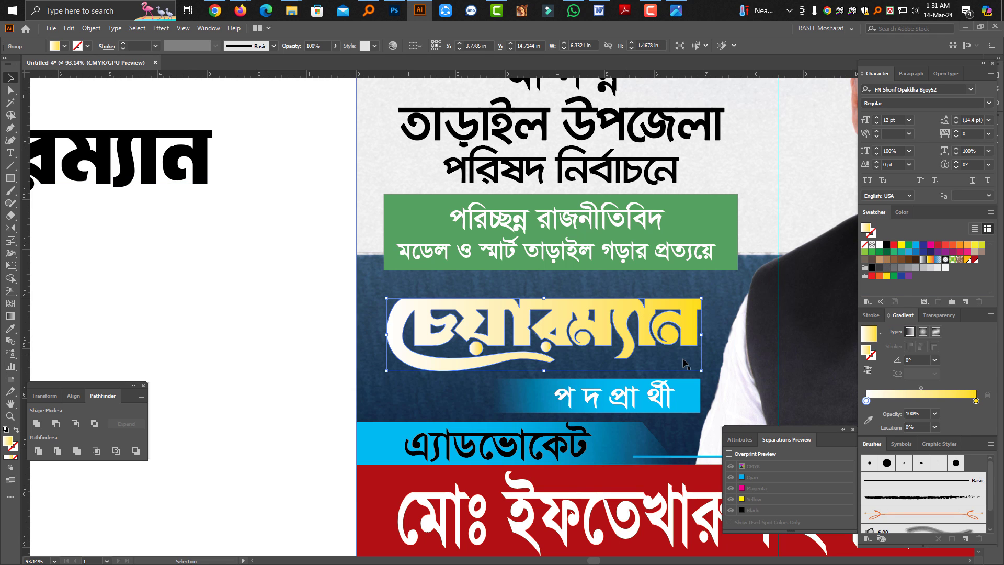
- Set the gradient angle to 90° and move its white stop to about 52% for a hard split between white and yellow
click(898, 359)
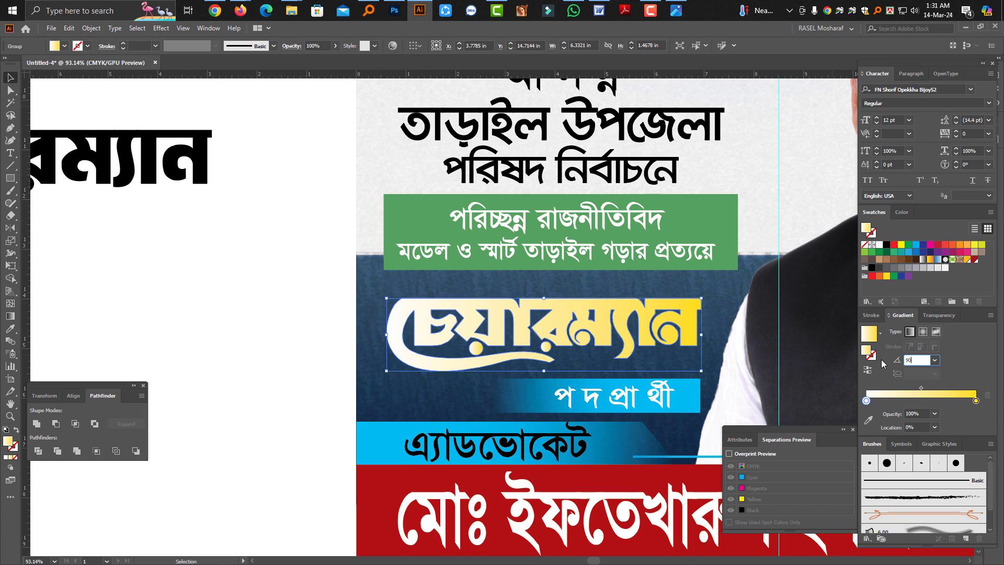
text(90)
key(Return)
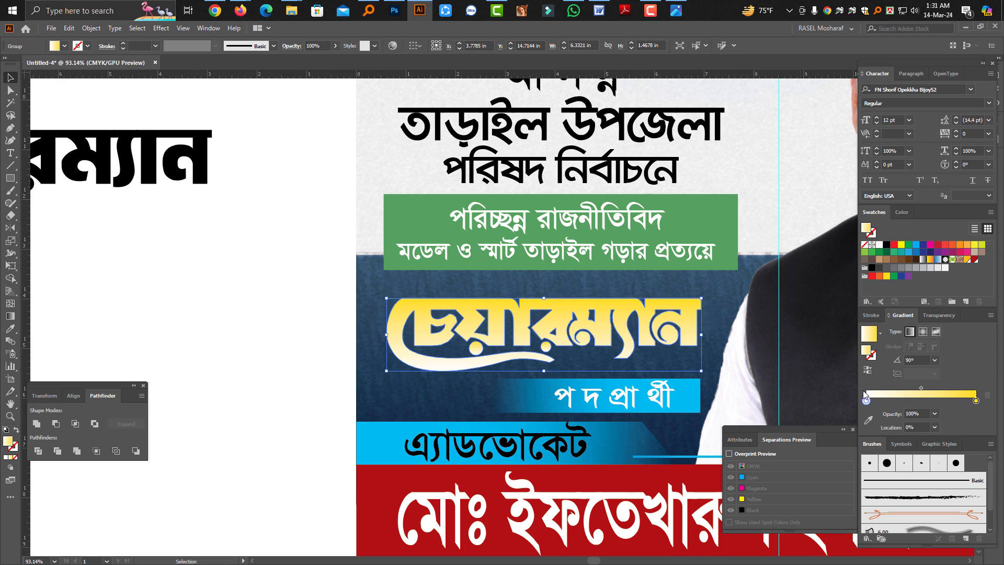
drag(866, 401, 924, 401)
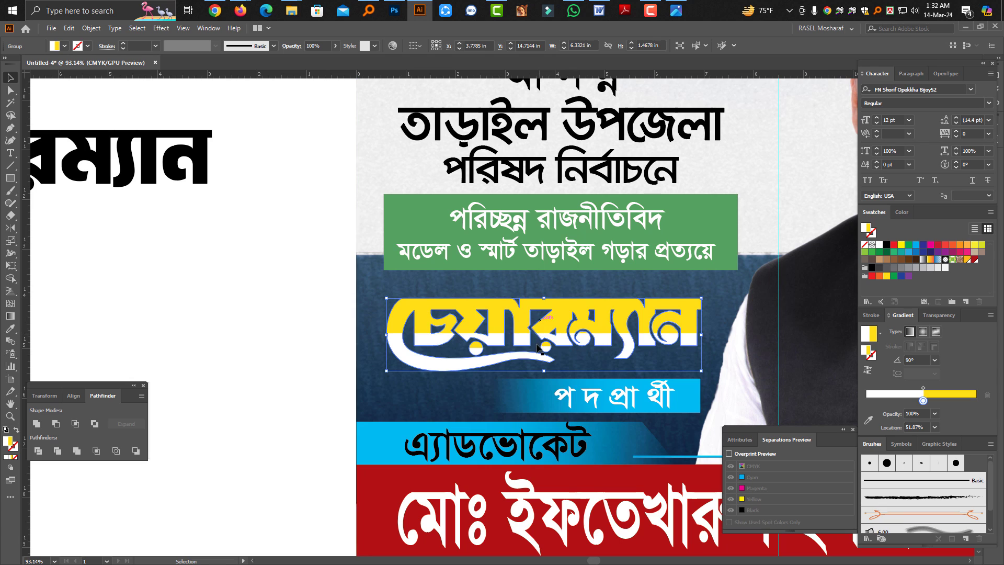
- Redraw the gradient straight down through the lettering's middle with the Gradient tool, making the upper part white and the lower part yellow
click(10, 316)
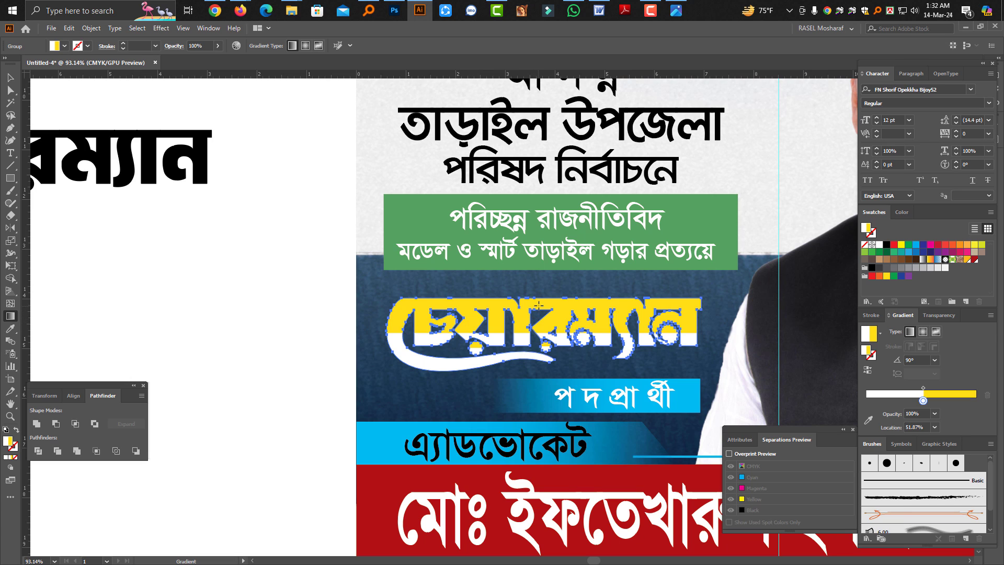
key(ctrl+h)
drag(539, 329, 538, 341)
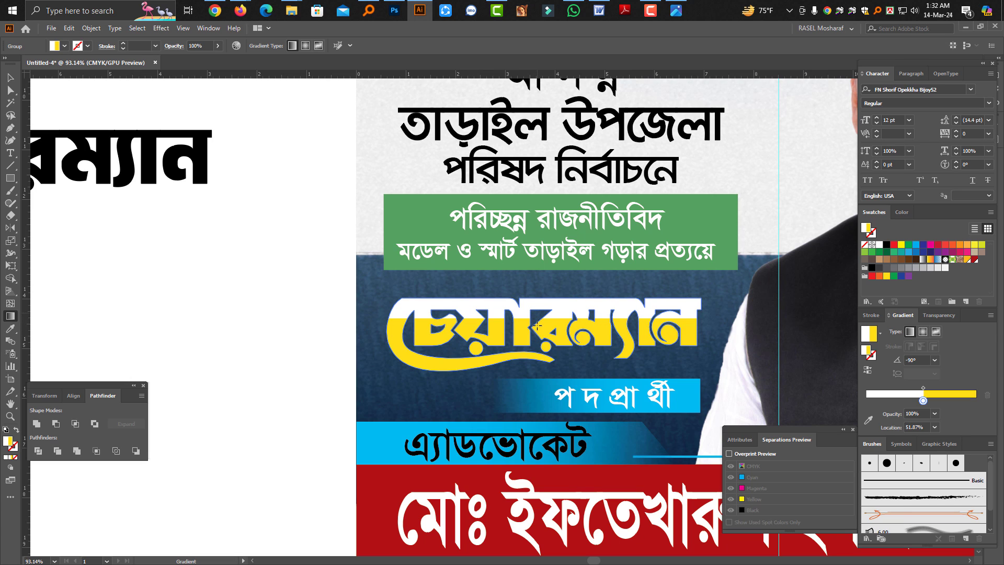
key(ctrl+h)
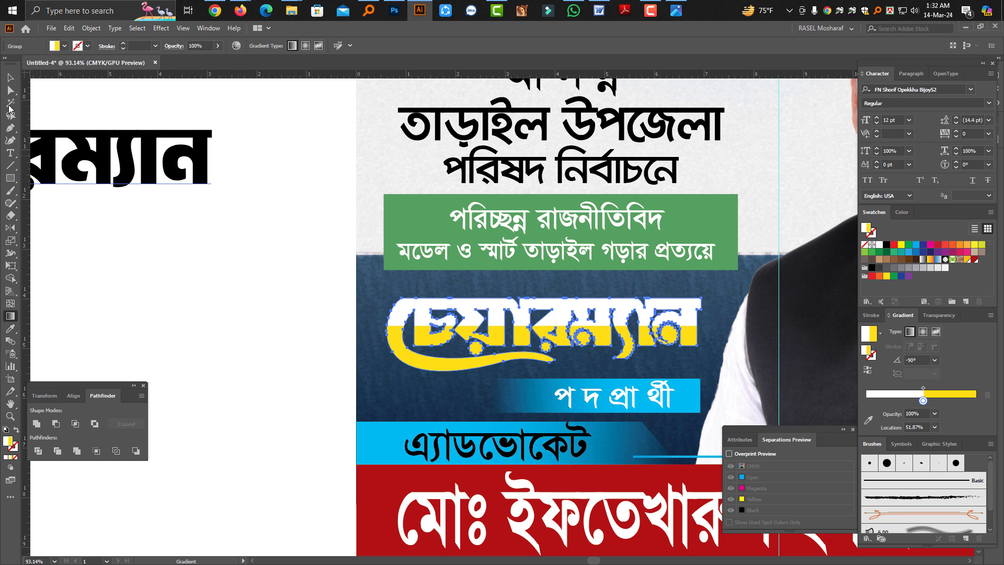
- Stretch the lettering vertically from its centre so its lower edge comes just above the light-blue পদপ্রার্থী banner
click(9, 78)
key(ctrl+h)
key(Tab)
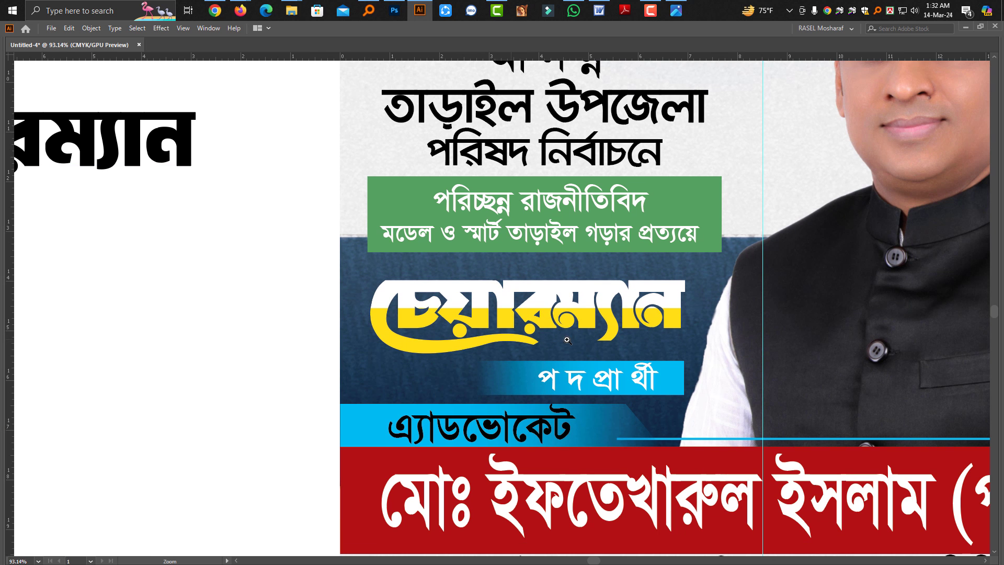
scroll(602, 340, up, 3)
key(ctrl+h)
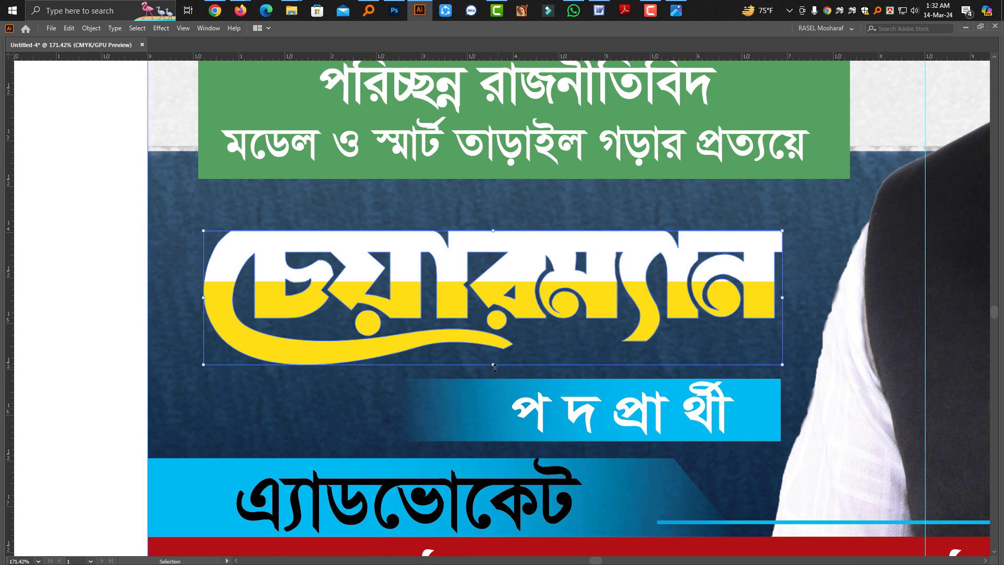
drag(494, 365, 496, 378)
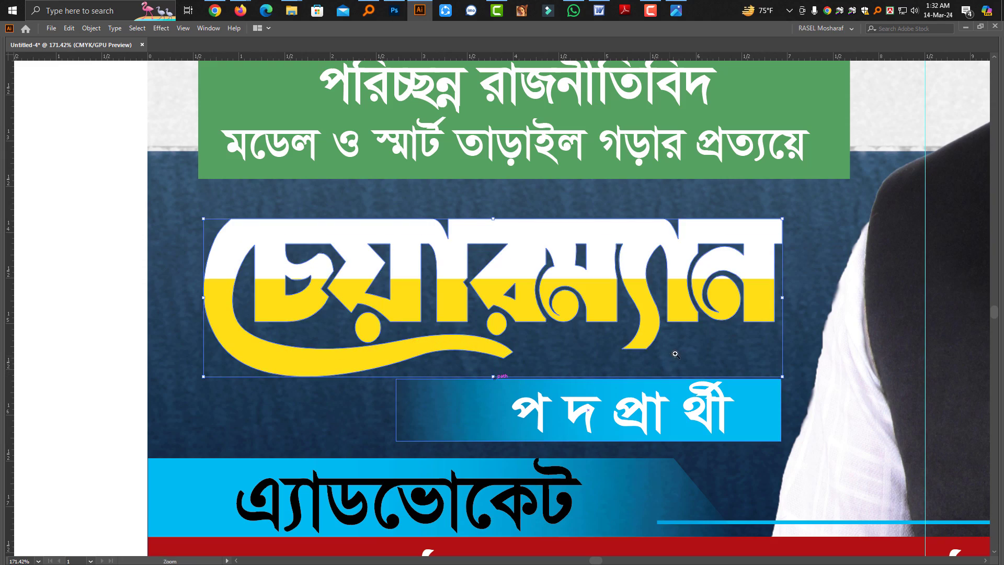